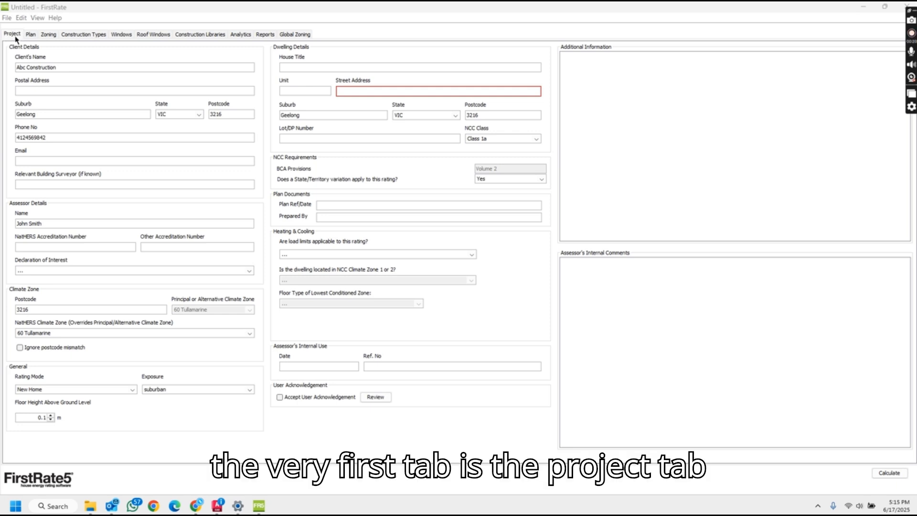
# Examine the client's name, phone, email, suburb and postcode fields in the project's client details
pyautogui.click(13, 35)
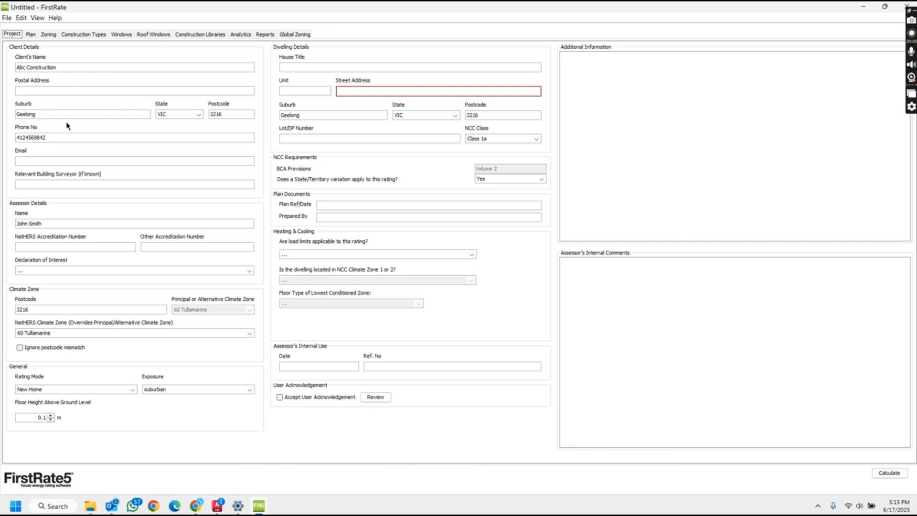
pyautogui.click(69, 68)
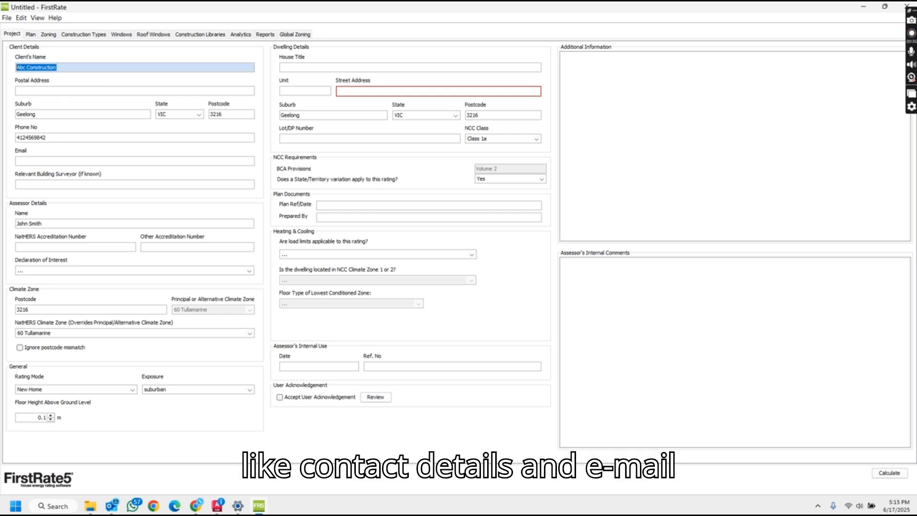
pyautogui.doubleClick(112, 136)
pyautogui.click(110, 159)
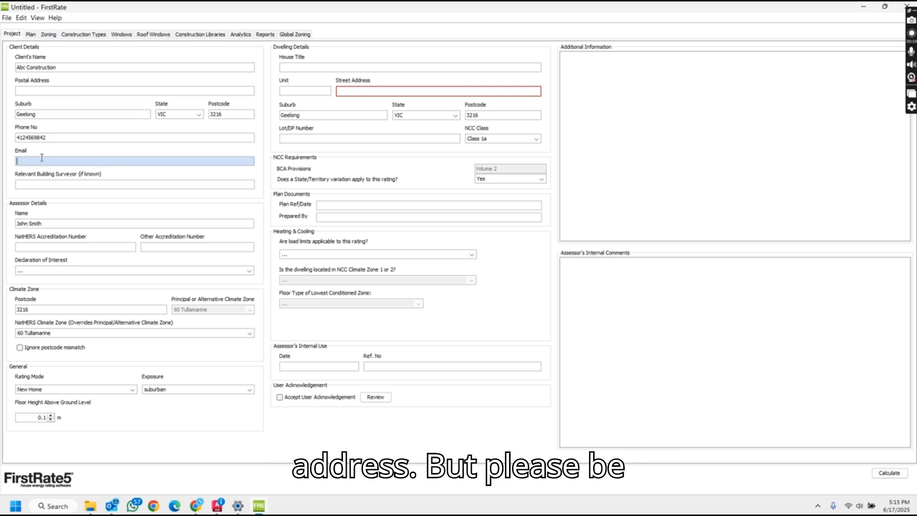
pyautogui.doubleClick(57, 113)
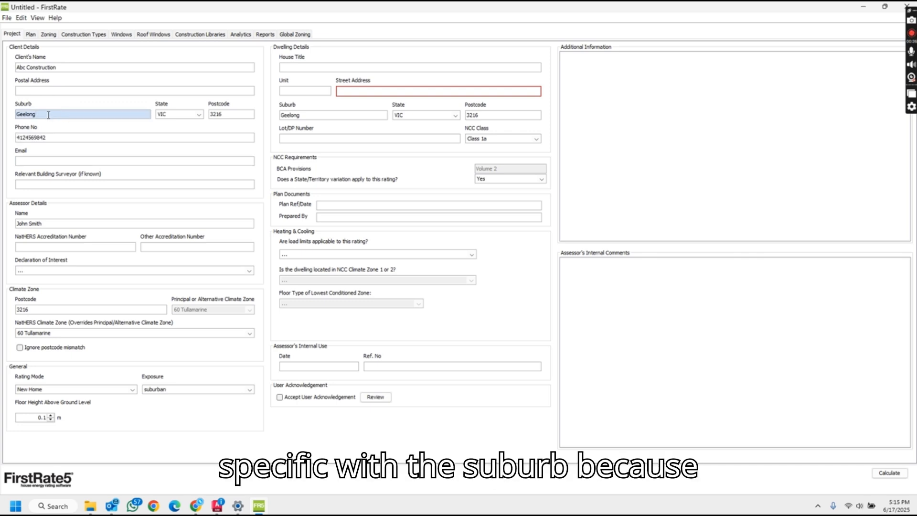
pyautogui.doubleClick(234, 117)
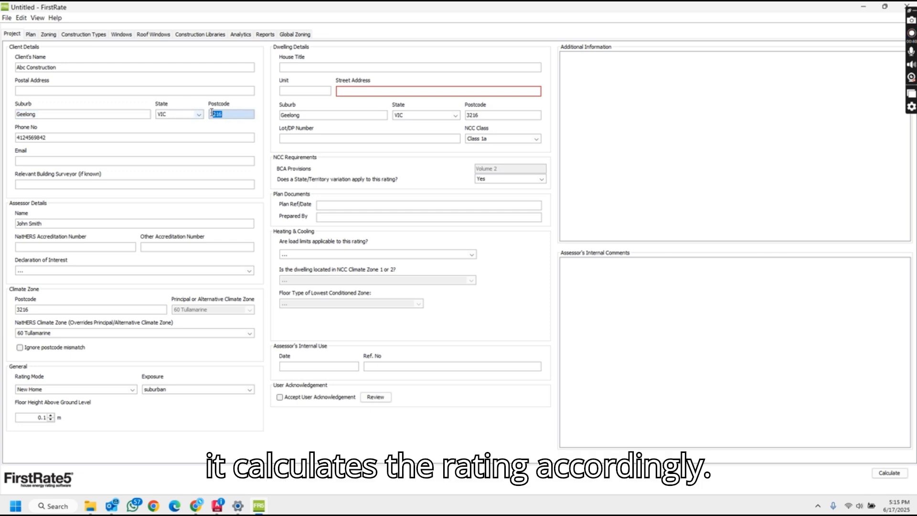
pyautogui.doubleClick(78, 114)
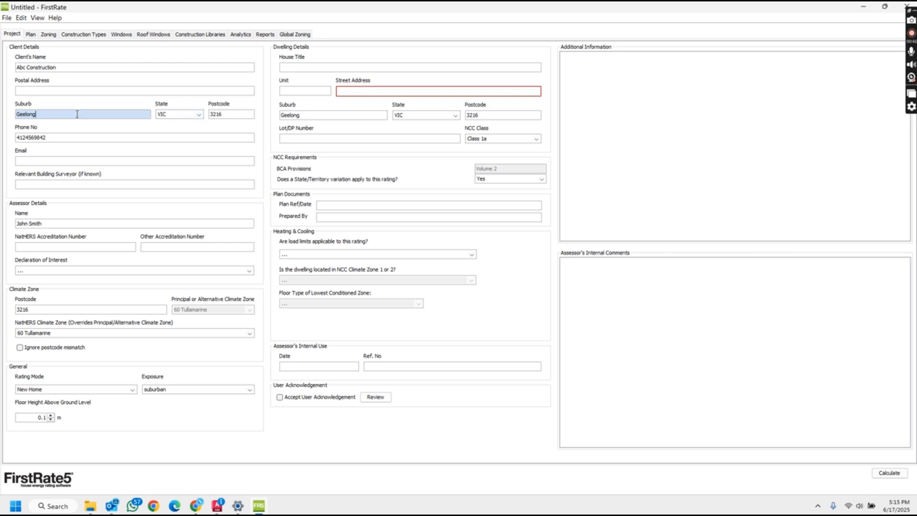
pyautogui.doubleClick(239, 114)
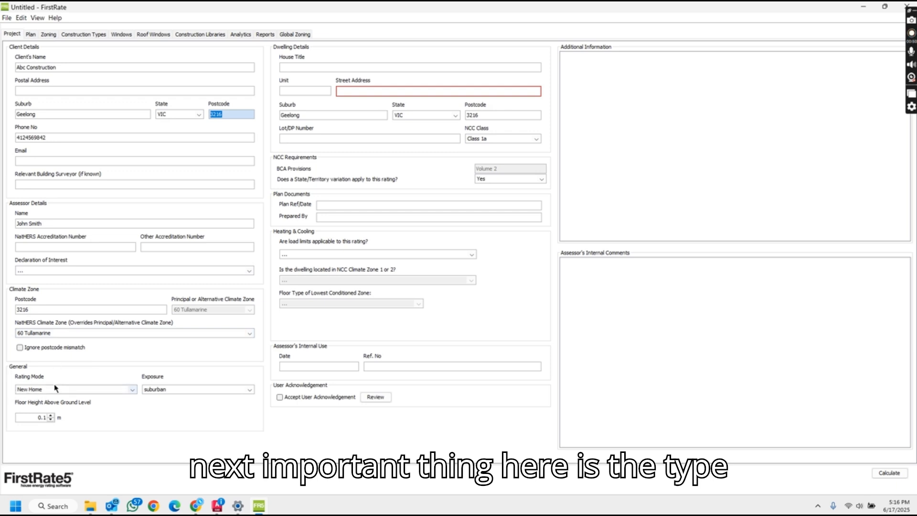
# Choose New Home as the rating mode and suburban as the exposure, and check the floor height above ground level
pyautogui.click(65, 389)
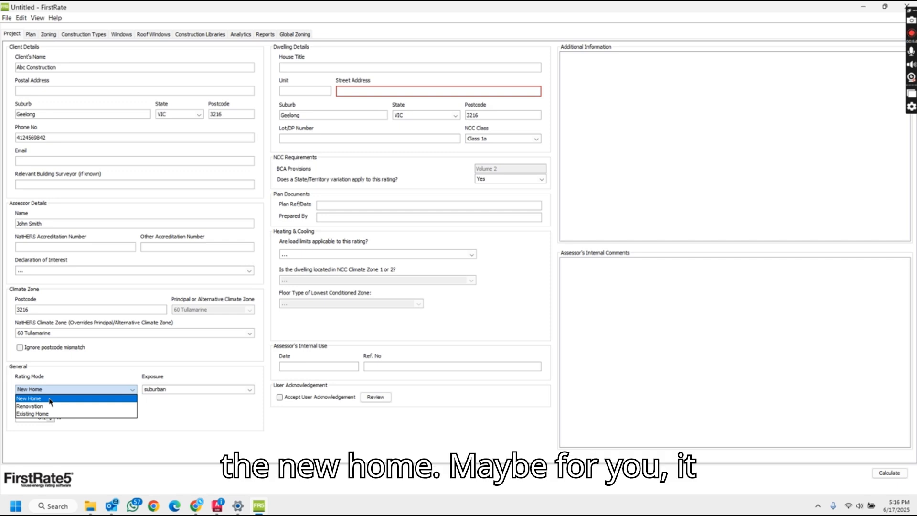
pyautogui.click(50, 402)
pyautogui.click(89, 392)
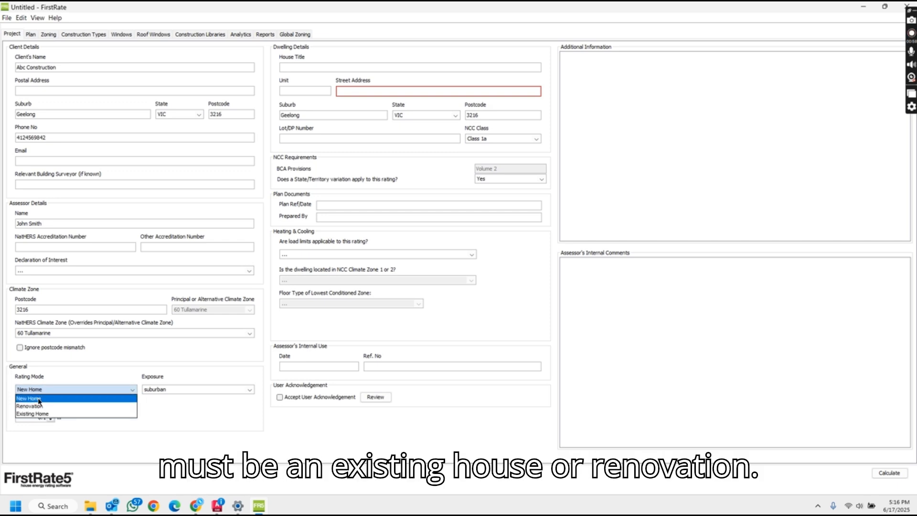
pyautogui.click(206, 394)
pyautogui.click(205, 393)
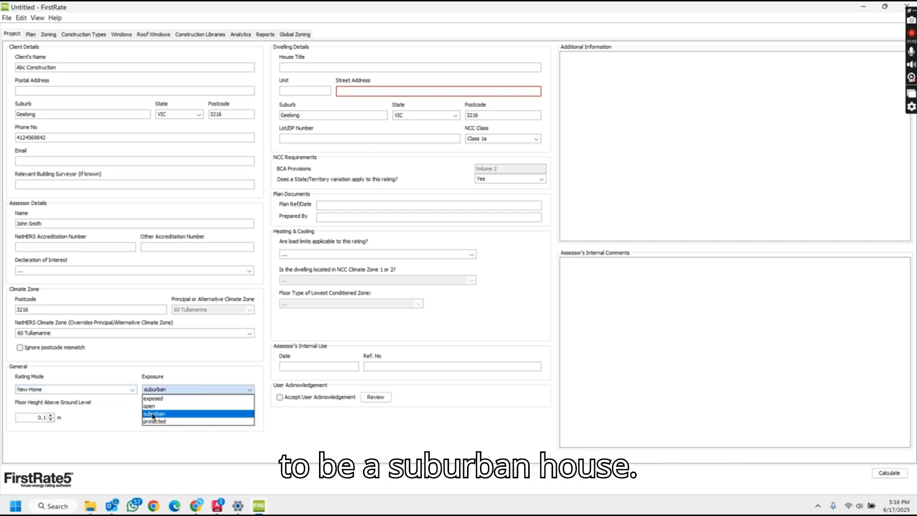
pyautogui.press('Tab')
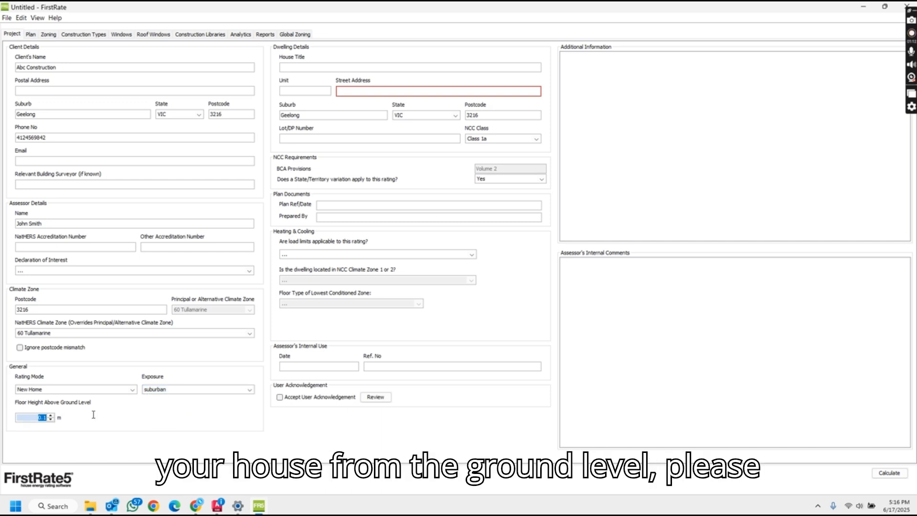
pyautogui.click(34, 418)
pyautogui.moveTo(34, 418); pyautogui.dragTo(80, 424)
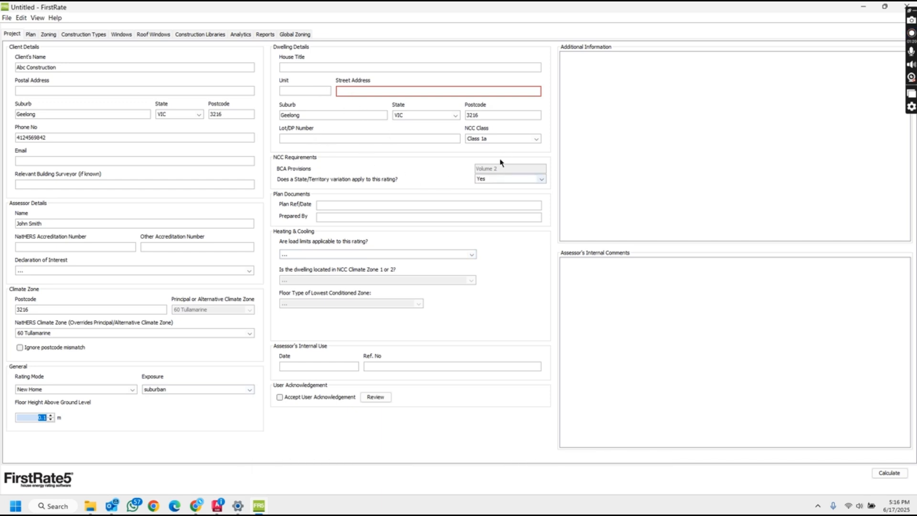
# Keep the NCC class at Class 1a and choose Yes for the State/Territory variation
pyautogui.click(491, 139)
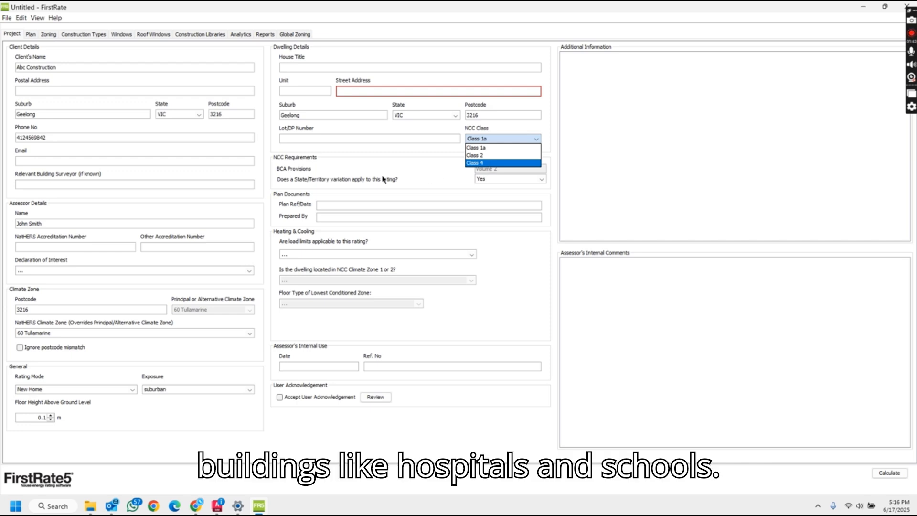
pyautogui.click(501, 179)
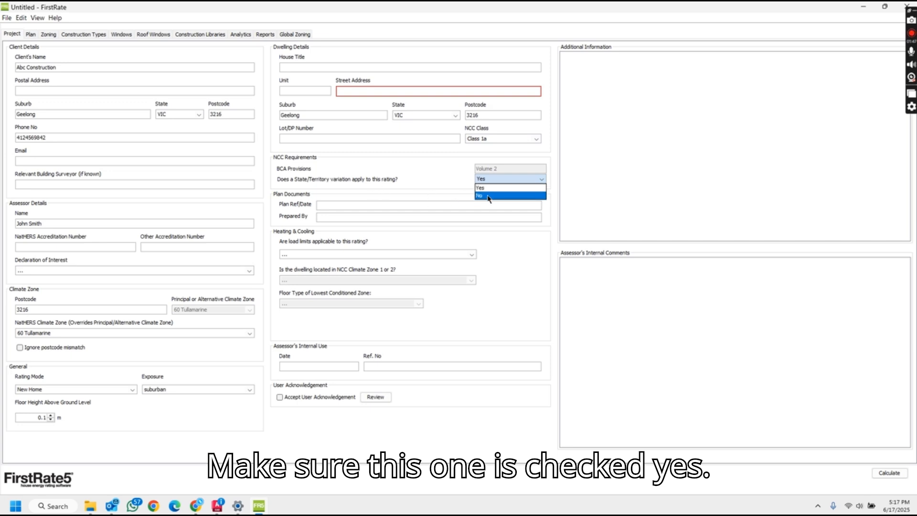
pyautogui.click(484, 188)
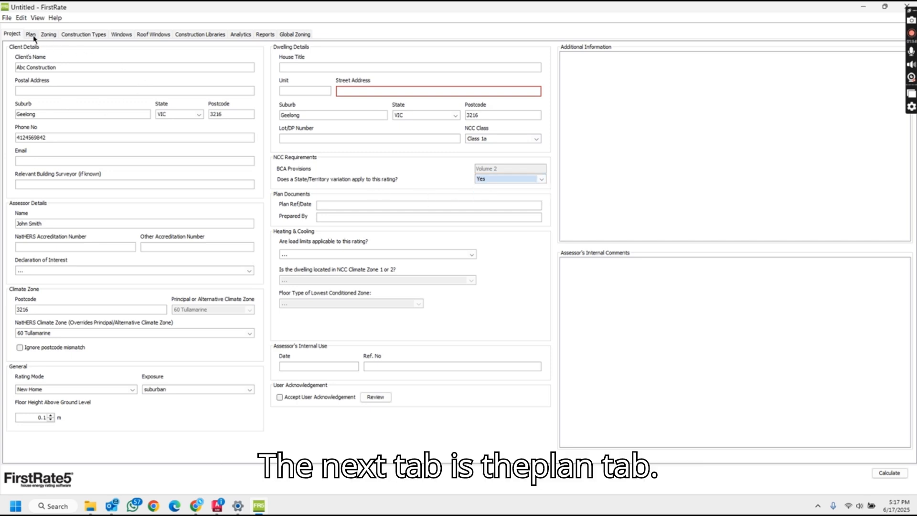
# Open the project's plan view, look at the source floor plan in AutoCAD, and return to FirstRate
pyautogui.click(31, 34)
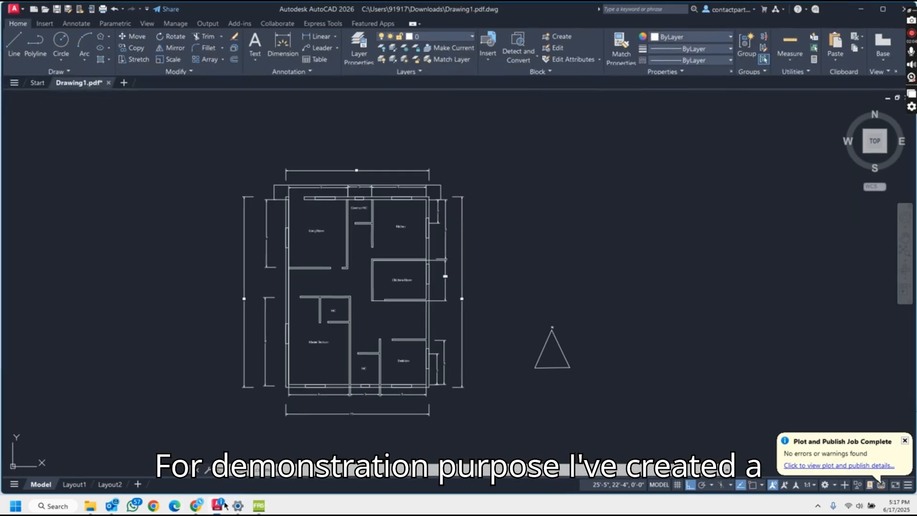
pyautogui.click(218, 506)
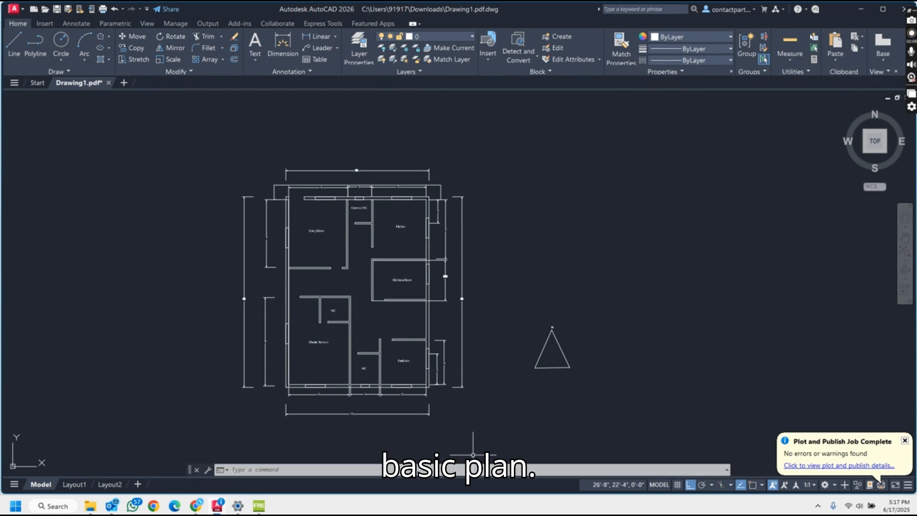
pyautogui.click(258, 505)
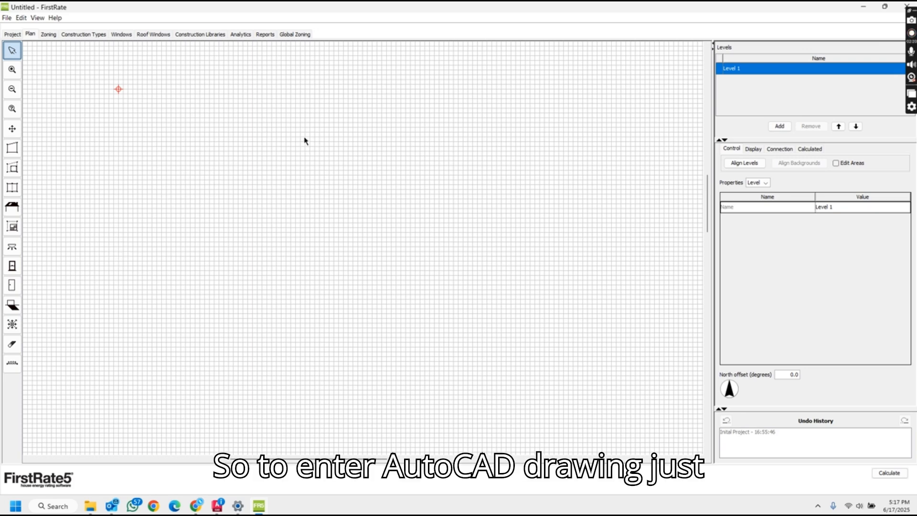
# Load Plan Drw.pdf from Downloads as a background for the plan
pyautogui.rightClick(257, 137)
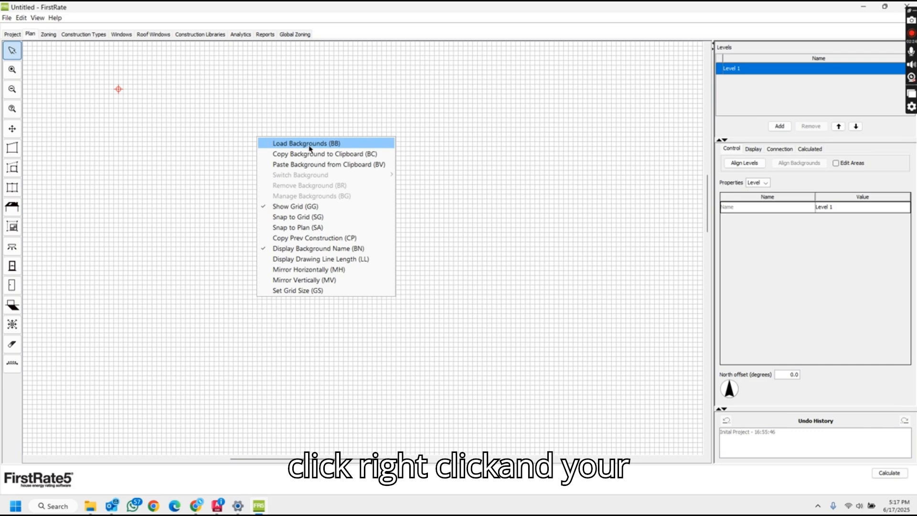
pyautogui.click(349, 145)
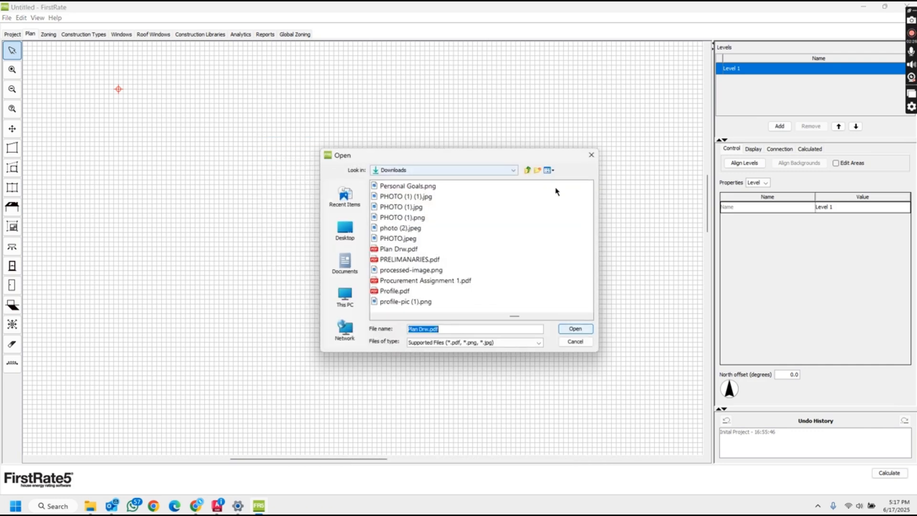
pyautogui.click(412, 250)
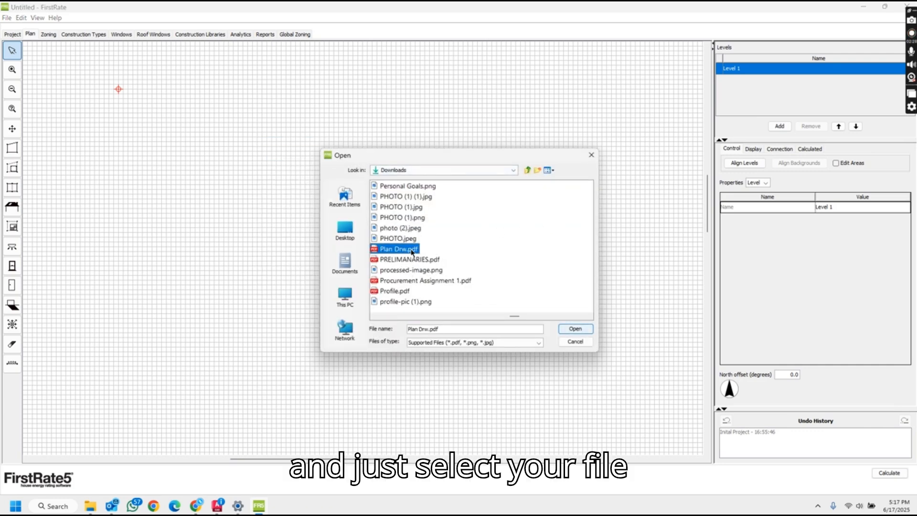
pyautogui.click(576, 329)
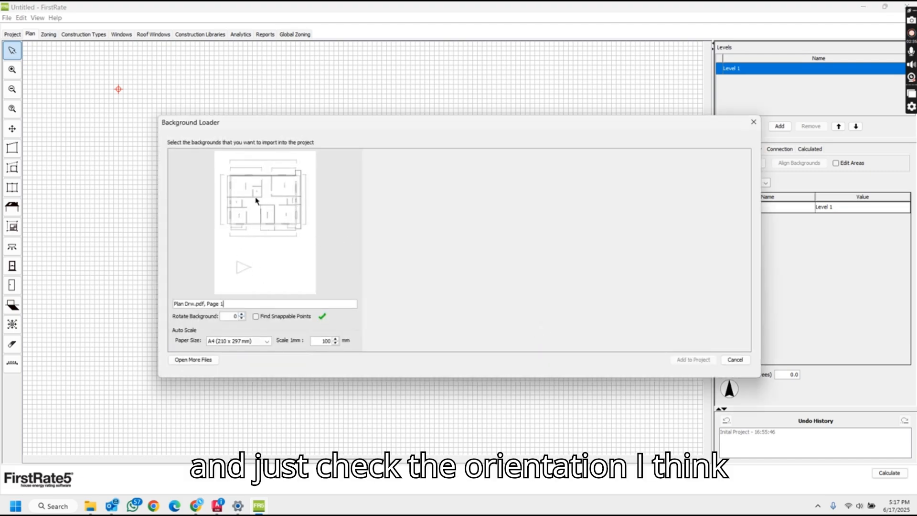
# Rotate the background 270 degrees, enable Find Snappable Points, and add it to the project
pyautogui.doubleClick(233, 315)
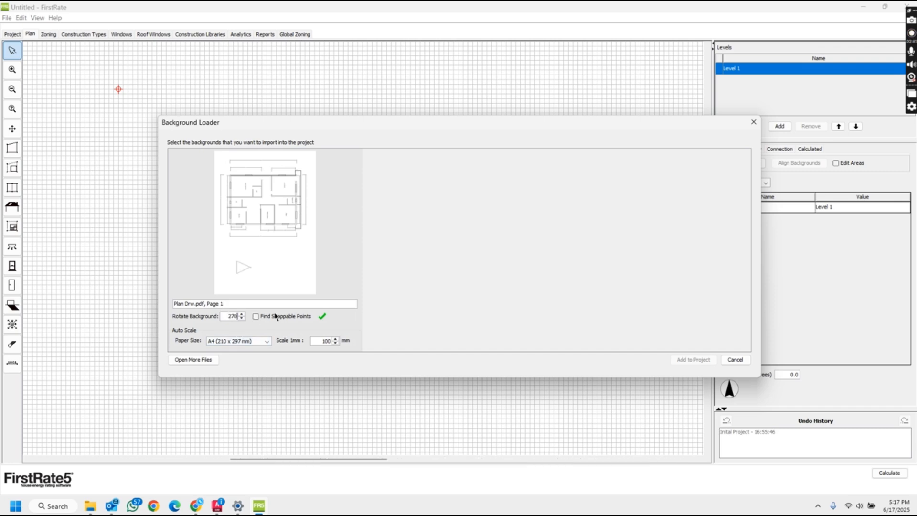
pyautogui.press('Return')
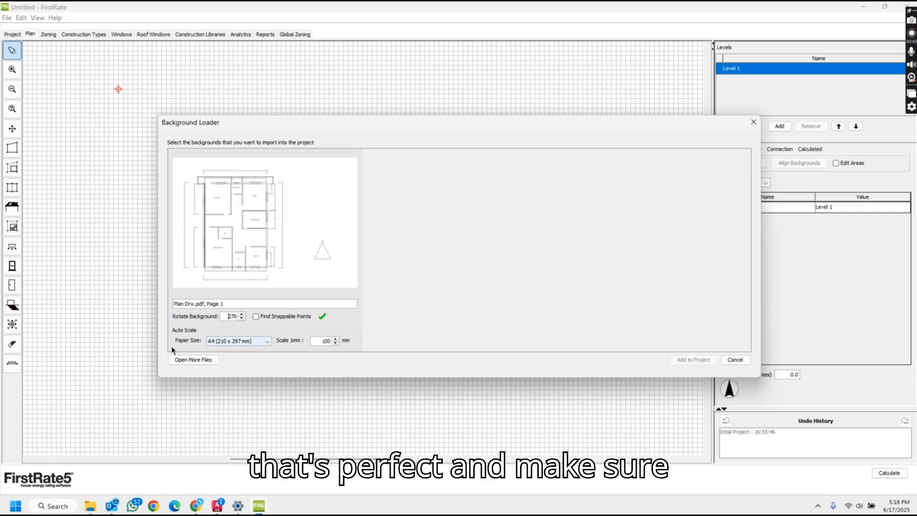
pyautogui.click(256, 316)
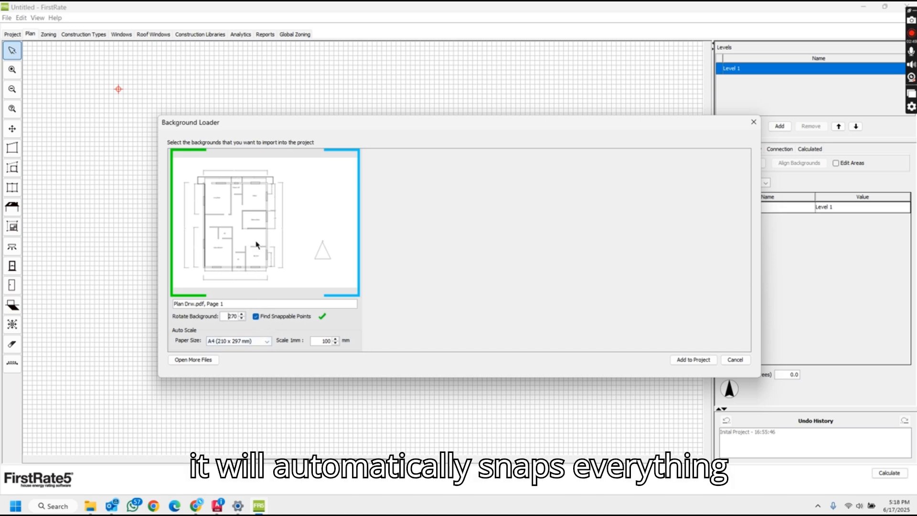
pyautogui.click(699, 363)
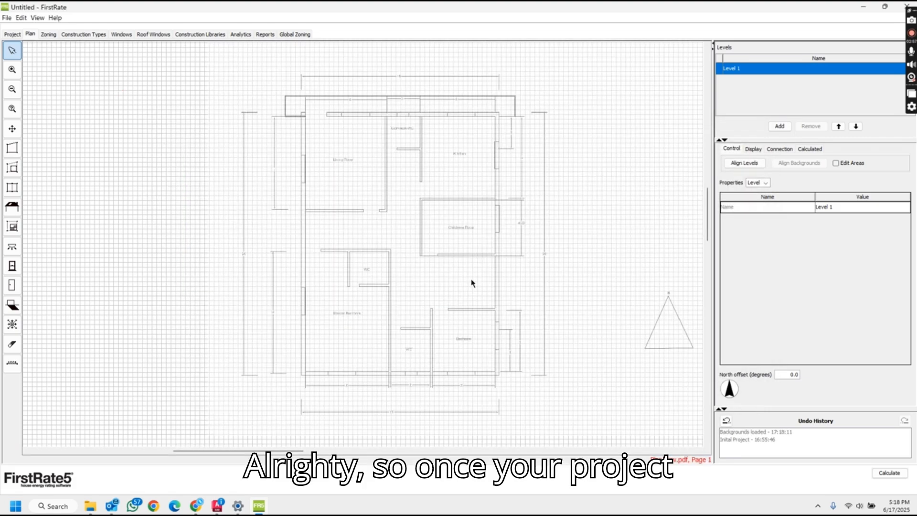
# Draw a dimension line along the overall width dimension labelled 15 above the floor plan, from one end to the other
pyautogui.scroll(3, 358, 301)
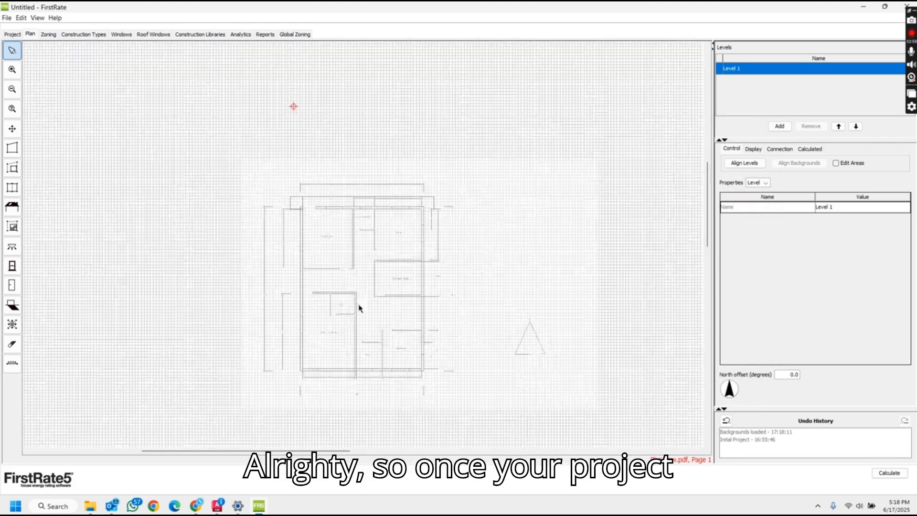
pyautogui.moveTo(409, 153); pyautogui.dragTo(389, 328)
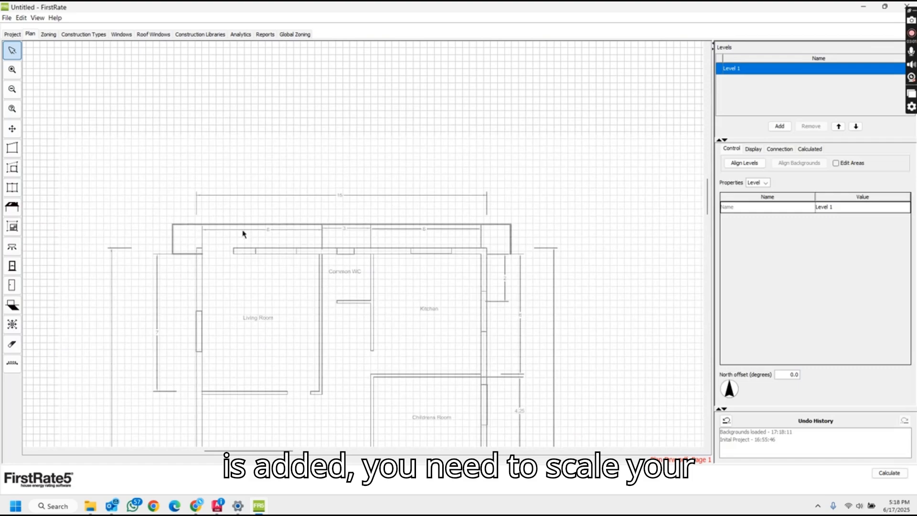
pyautogui.moveTo(204, 216); pyautogui.dragTo(295, 221)
pyautogui.moveTo(506, 233); pyautogui.dragTo(418, 265)
pyautogui.scroll(1, 314, 244)
pyautogui.scroll(1, 313, 246)
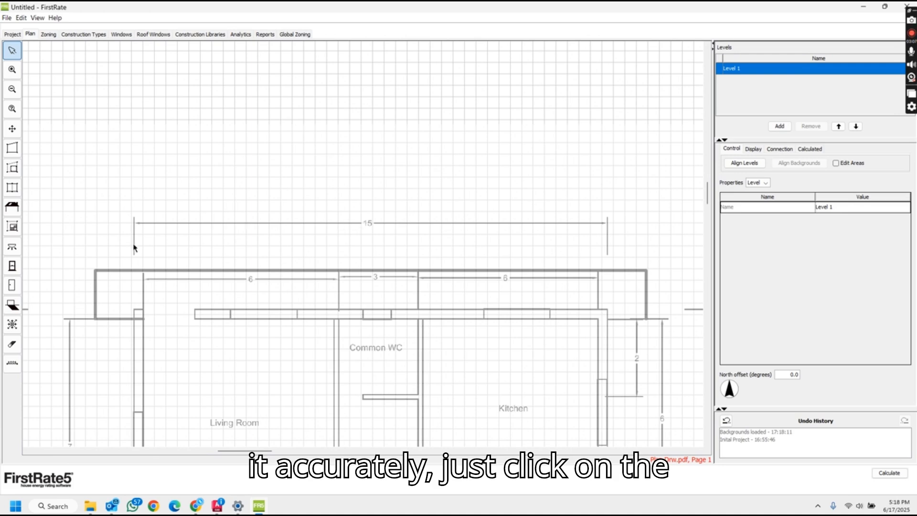
pyautogui.click(14, 364)
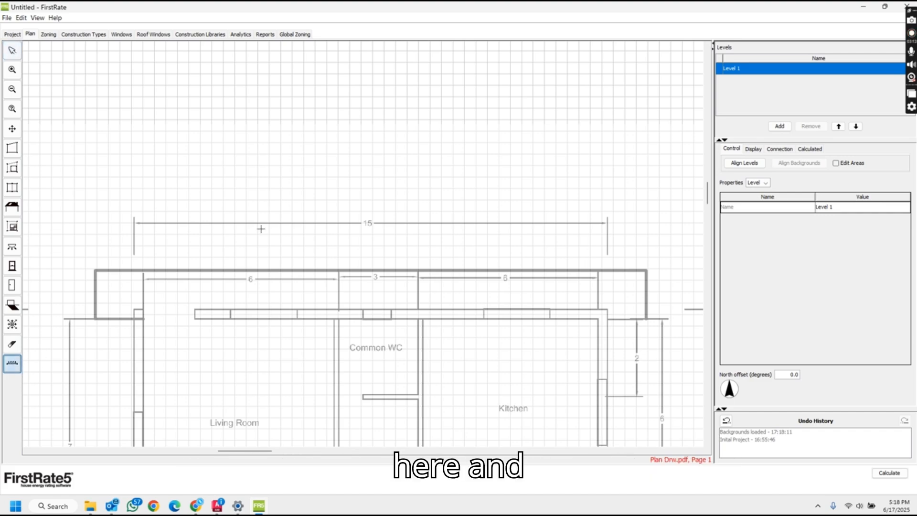
pyautogui.scroll(5, 139, 219)
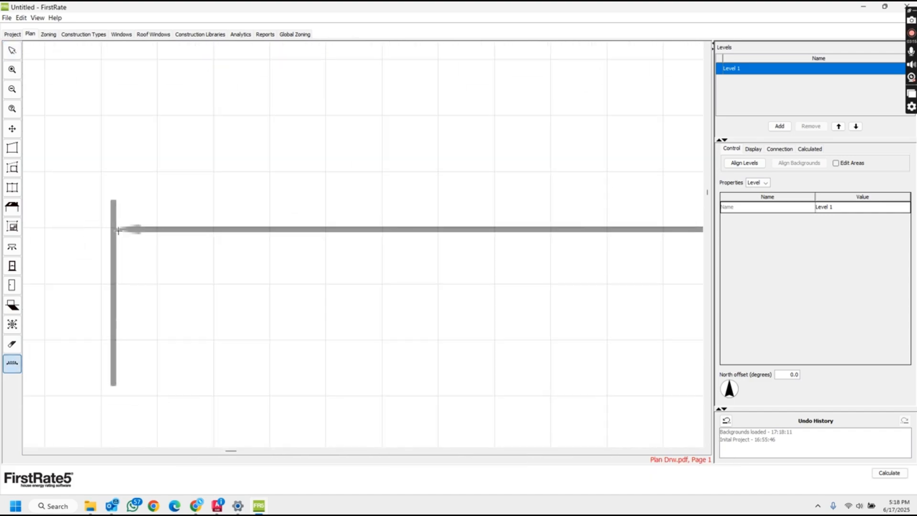
pyautogui.click(115, 230)
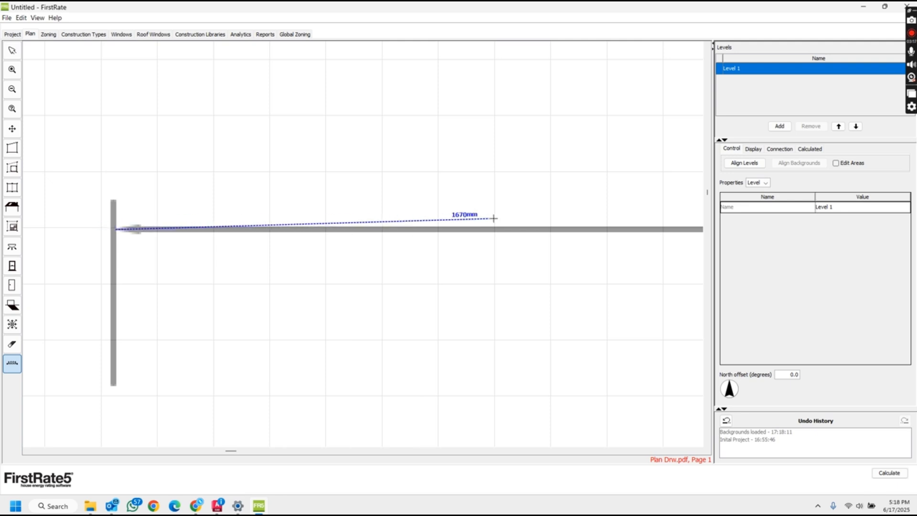
pyautogui.moveTo(496, 219); pyautogui.dragTo(56, 222)
pyautogui.scroll(-5, 440, 219)
pyautogui.moveTo(506, 237); pyautogui.dragTo(68, 268)
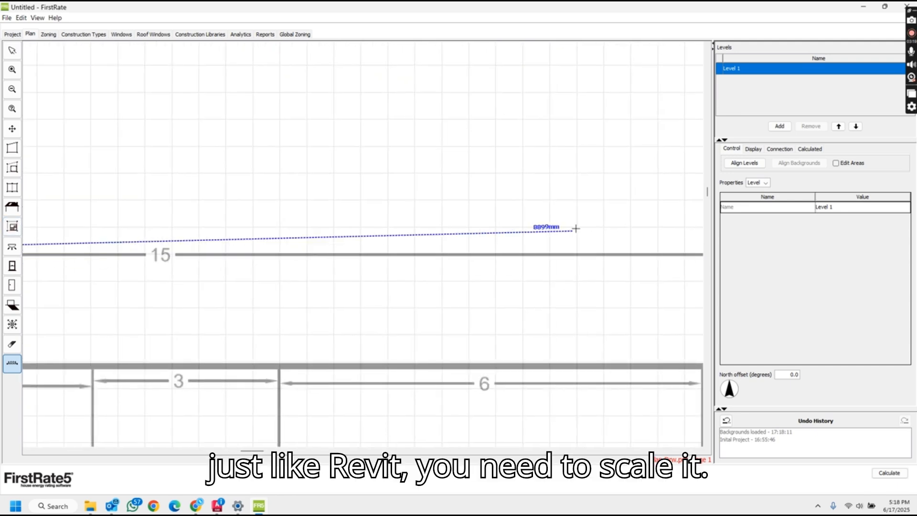
pyautogui.moveTo(570, 231); pyautogui.dragTo(27, 244)
pyautogui.scroll(2, 159, 270)
pyautogui.click(159, 270)
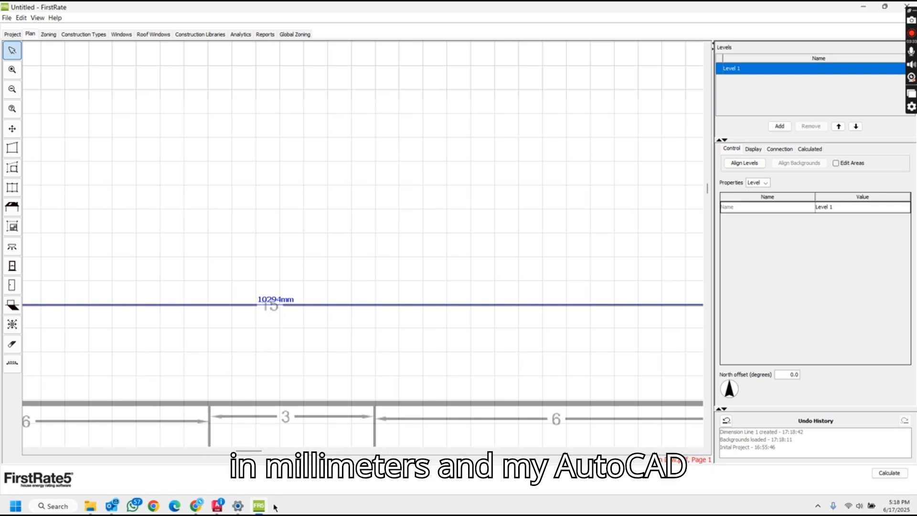
pyautogui.scroll(-2, 285, 393)
pyautogui.moveTo(282, 420); pyautogui.dragTo(316, 245)
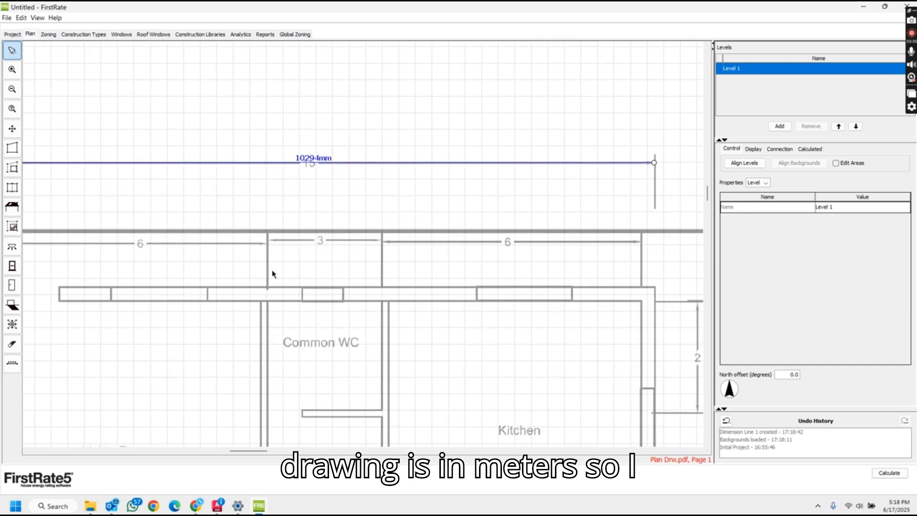
# Set the scale from the dimension line above the plan to 15000 mm, with Background and As Drawn included
pyautogui.moveTo(303, 183); pyautogui.dragTo(290, 310)
pyautogui.scroll(5, 294, 310)
pyautogui.scroll(-3, 299, 310)
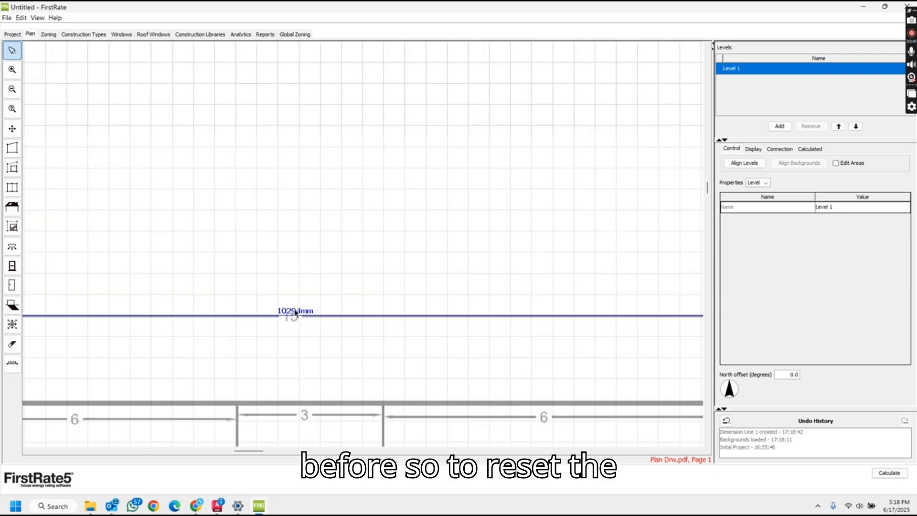
pyautogui.click(297, 314)
pyautogui.rightClick(288, 312)
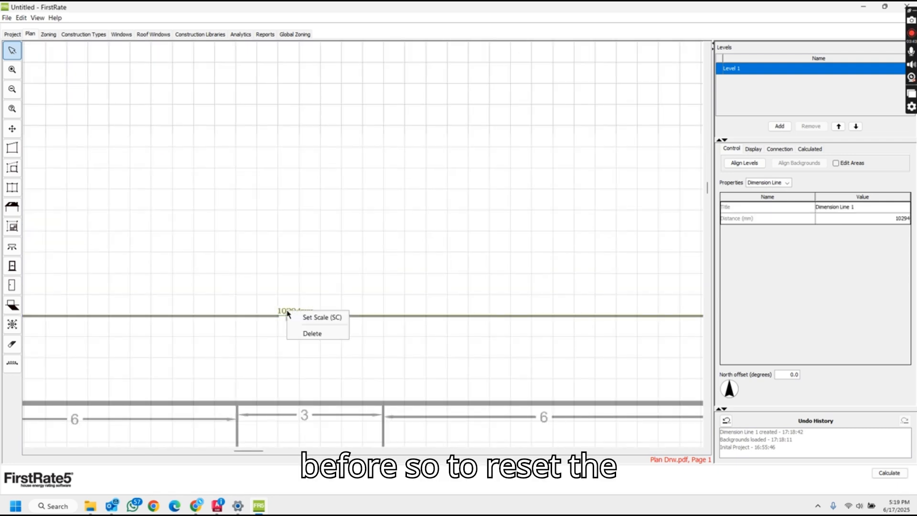
pyautogui.click(318, 318)
pyautogui.moveTo(522, 240); pyautogui.dragTo(579, 239)
pyautogui.write('1500')
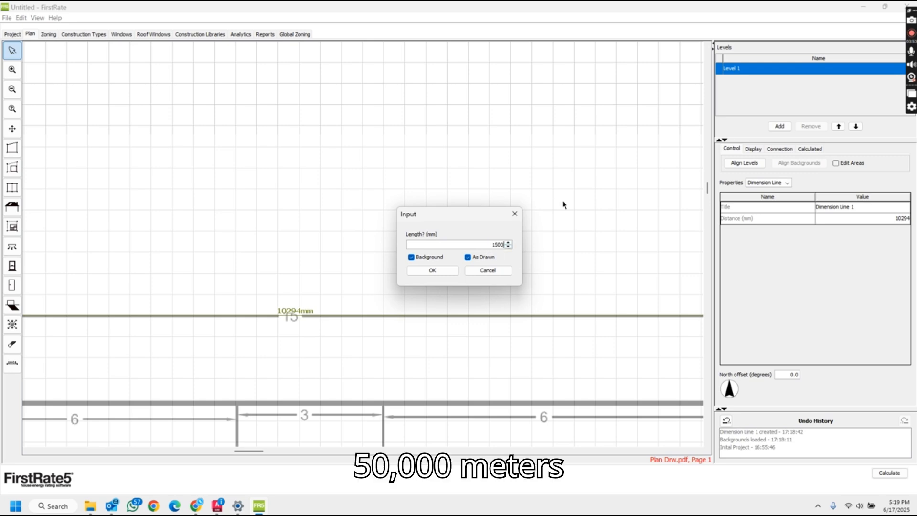
pyautogui.write('0')
pyautogui.press('Return')
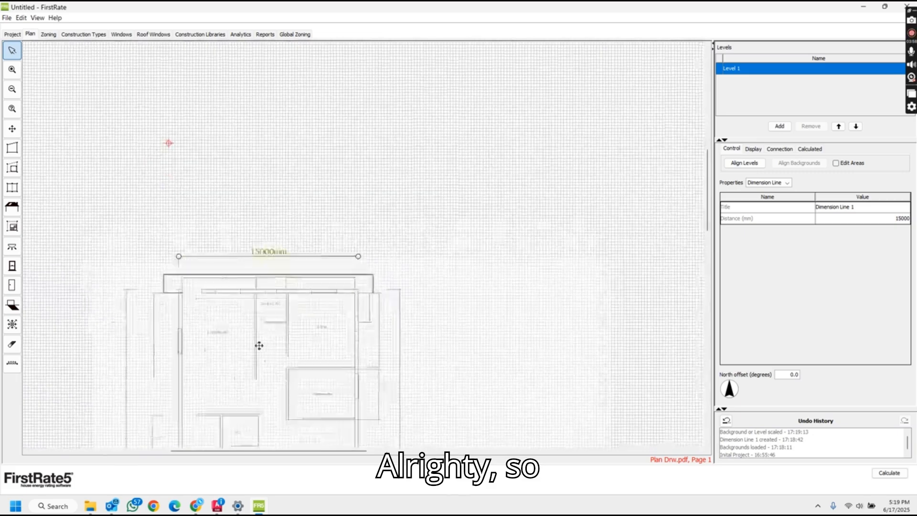
# Examine the scaled floor plan and the north arrow drawn beside it
pyautogui.scroll(3, 297, 236)
pyautogui.moveTo(300, 211); pyautogui.dragTo(280, 349)
pyautogui.scroll(1, 293, 277)
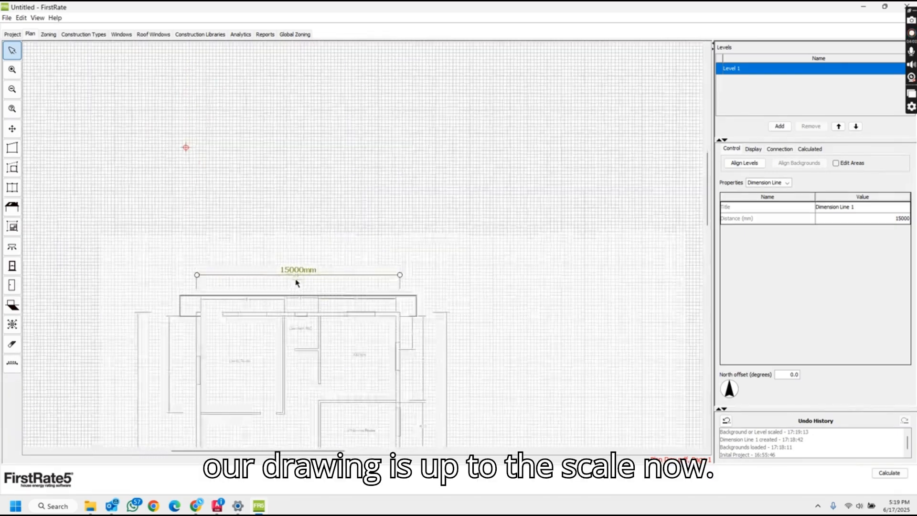
pyautogui.scroll(1, 295, 278)
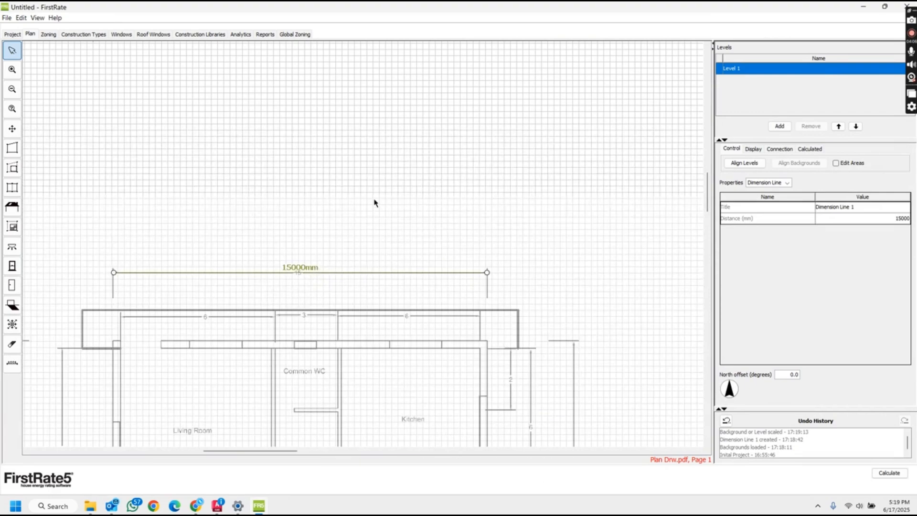
pyautogui.scroll(-1, 371, 301)
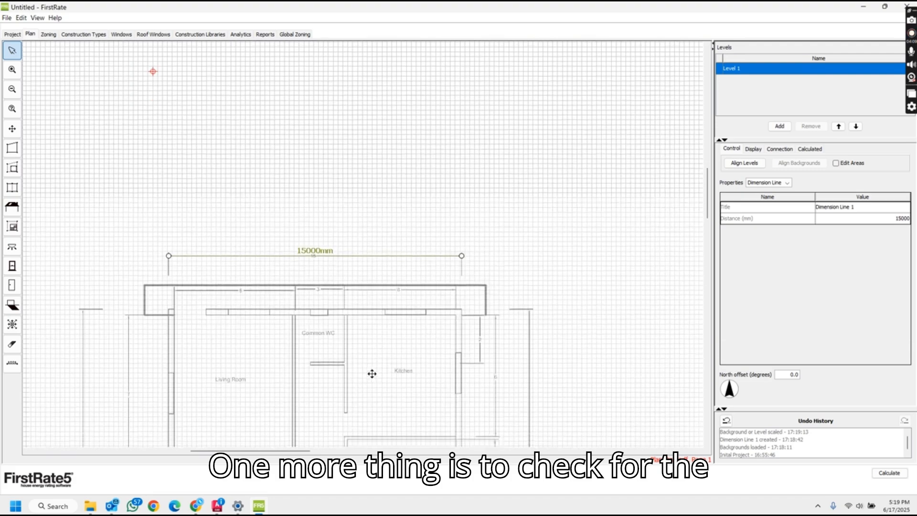
pyautogui.moveTo(372, 384); pyautogui.dragTo(358, 211)
pyautogui.moveTo(471, 180); pyautogui.dragTo(464, 196)
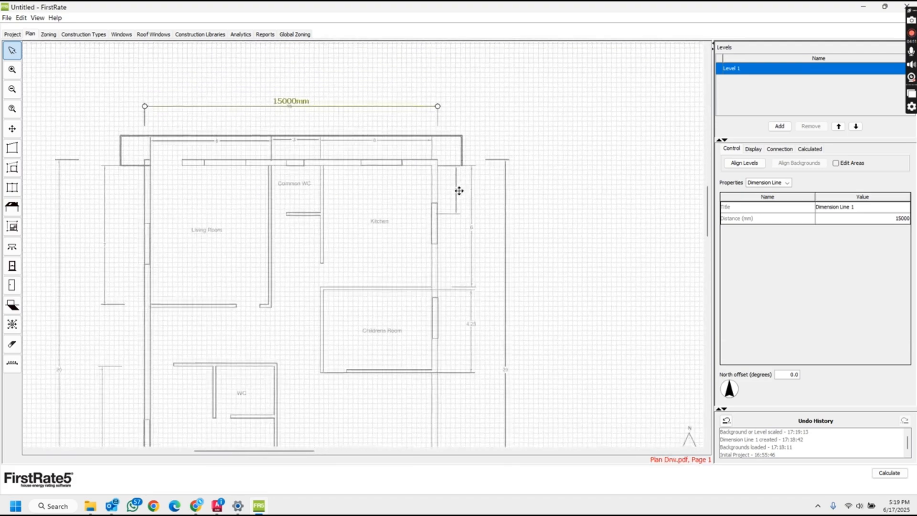
pyautogui.scroll(-1, 511, 268)
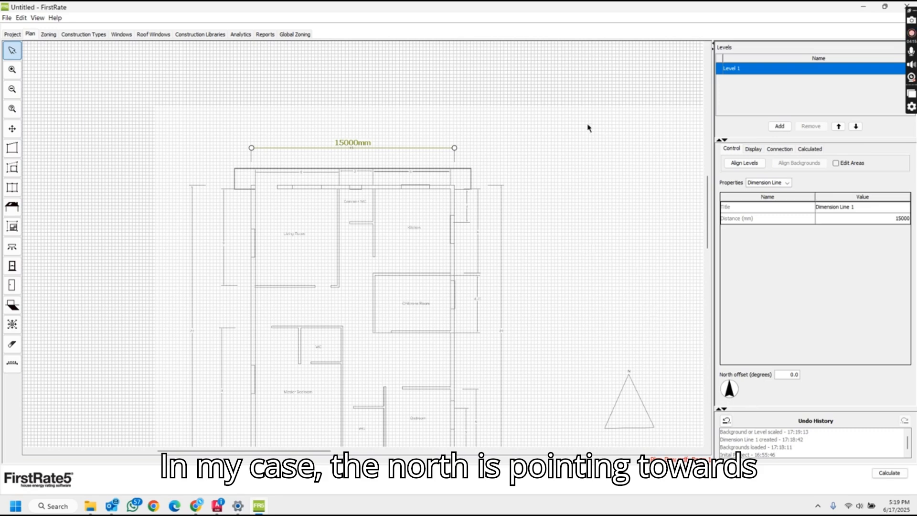
# Set the north offset to 0 degrees to match the north arrow on the plan
pyautogui.moveTo(738, 381); pyautogui.dragTo(729, 350)
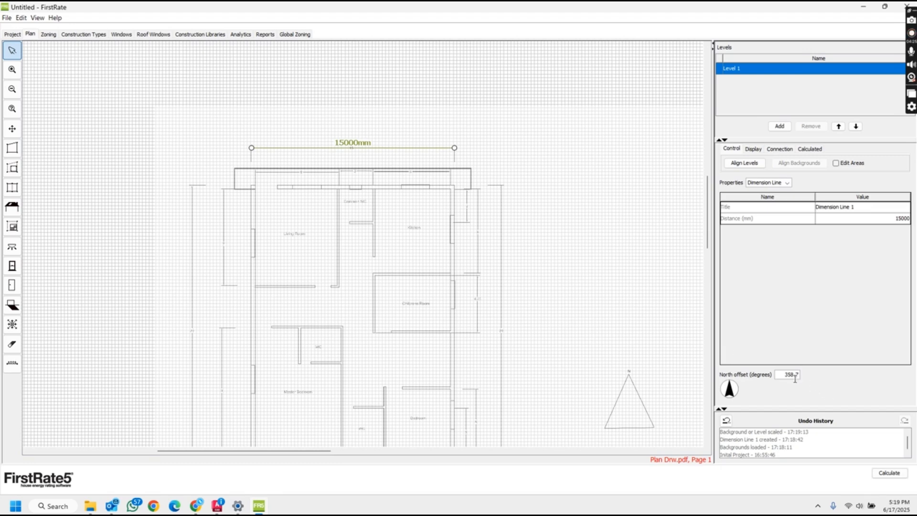
pyautogui.moveTo(788, 375); pyautogui.dragTo(825, 376)
pyautogui.write('60')
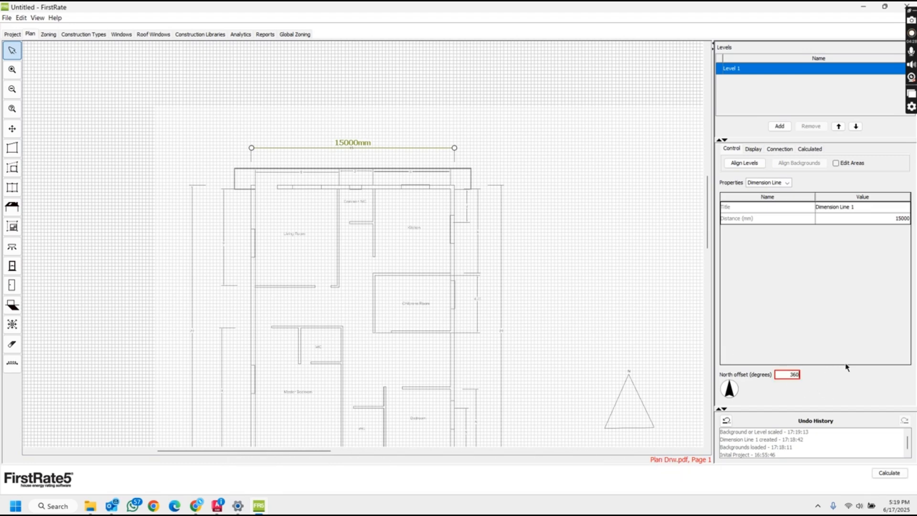
pyautogui.click(631, 301)
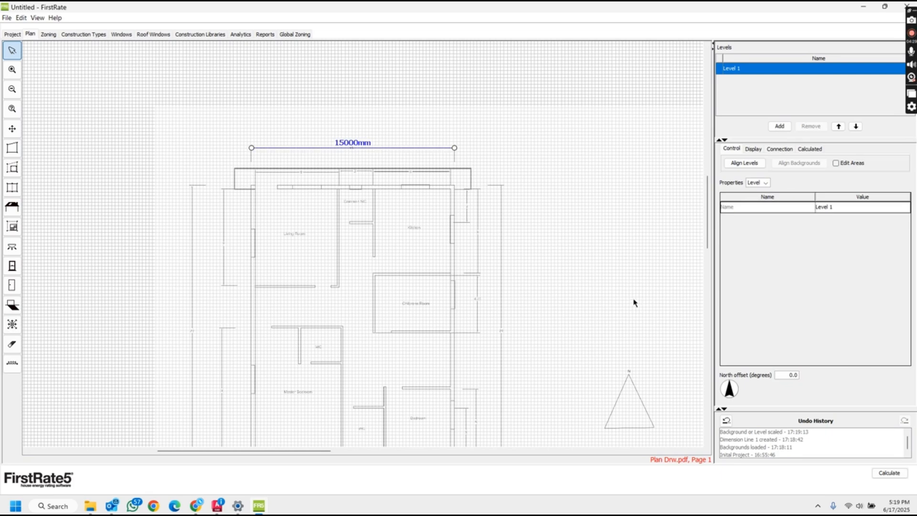
pyautogui.moveTo(788, 375); pyautogui.dragTo(860, 389)
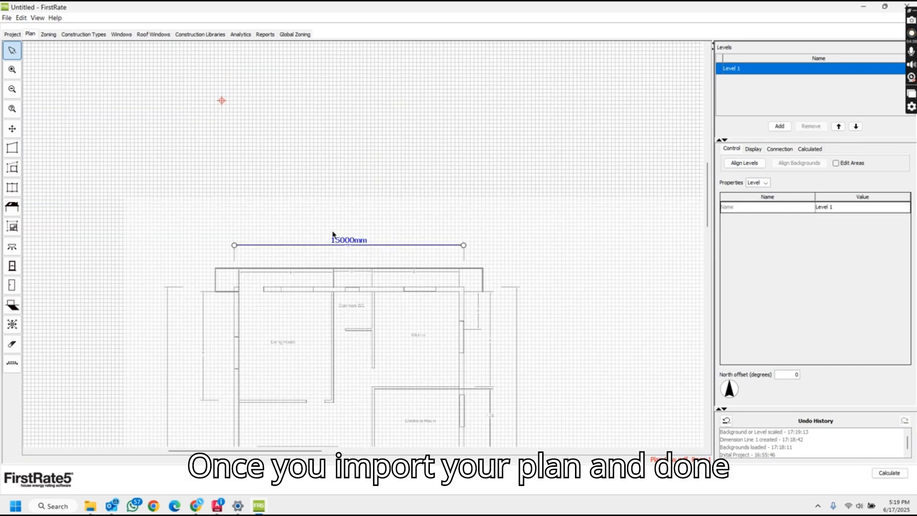
pyautogui.moveTo(454, 303); pyautogui.dragTo(441, 224)
pyautogui.scroll(4, 393, 254)
pyautogui.moveTo(415, 289); pyautogui.dragTo(364, 235)
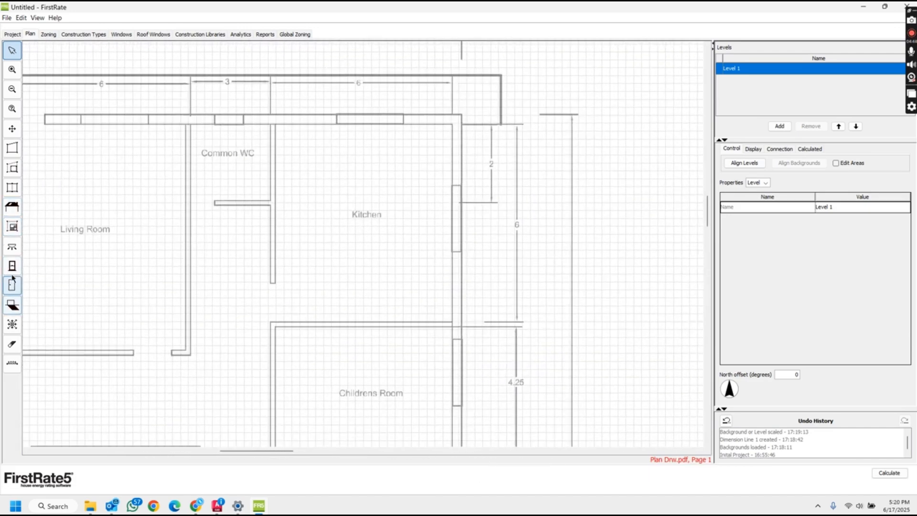
pyautogui.click(12, 149)
pyautogui.scroll(3, 276, 125)
pyautogui.moveTo(267, 118); pyautogui.dragTo(261, 186)
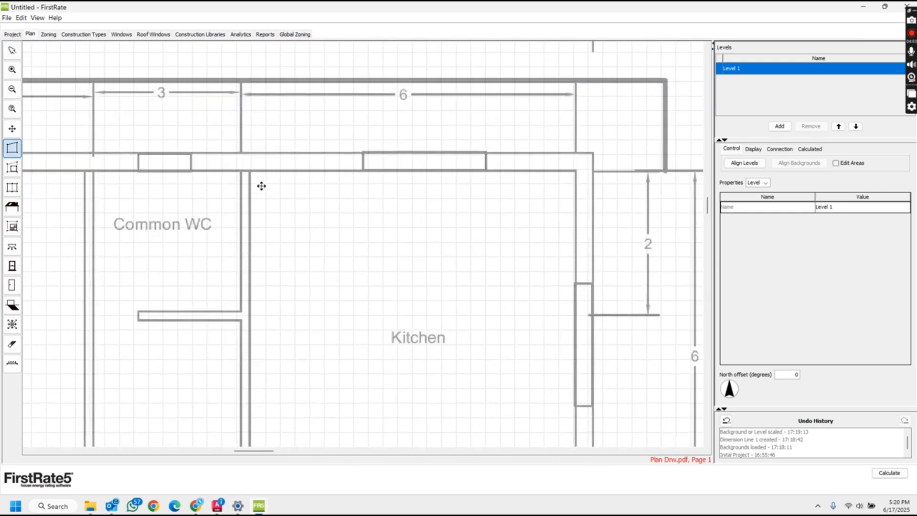
pyautogui.scroll(-3, 276, 215)
pyautogui.click(912, 34)
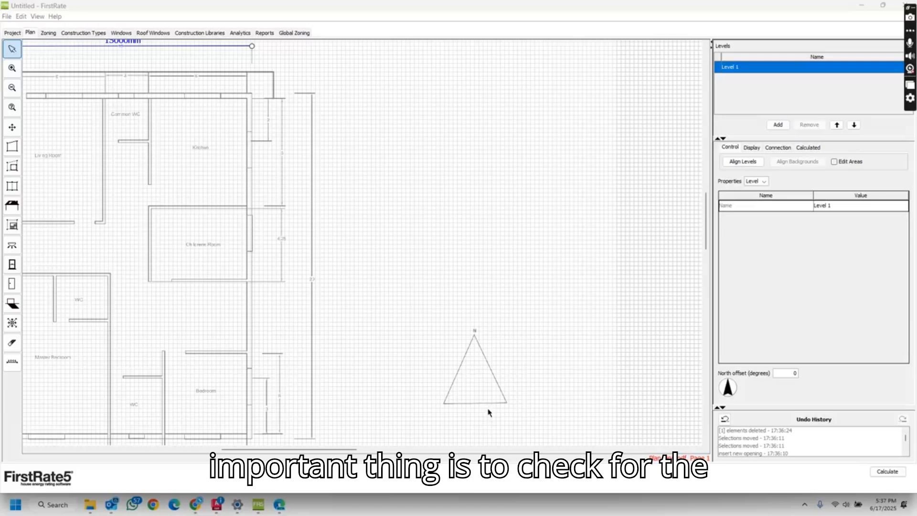
# Try rotating the north compass beside the plan's north arrow, and set the north offset back to 0 degrees
pyautogui.scroll(3, 481, 407)
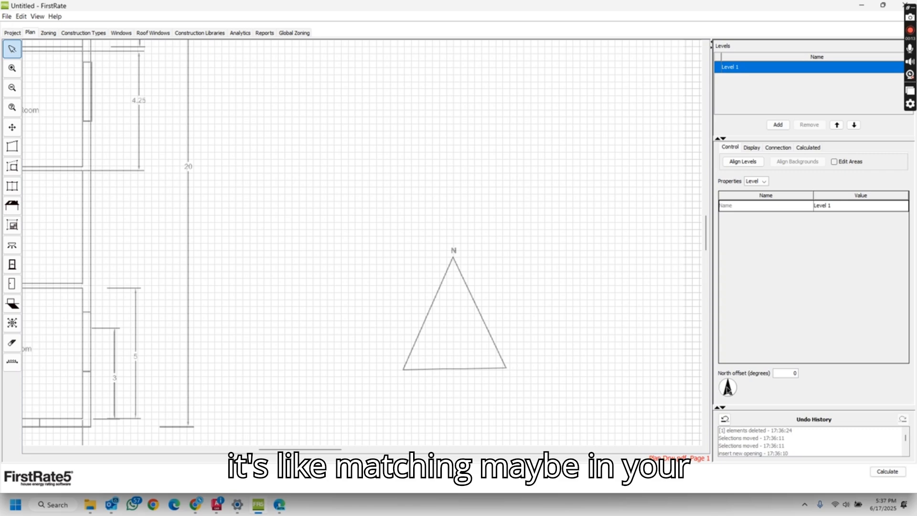
pyautogui.moveTo(725, 384); pyautogui.dragTo(700, 400)
pyautogui.moveTo(785, 372); pyautogui.dragTo(872, 373)
pyautogui.write('0')
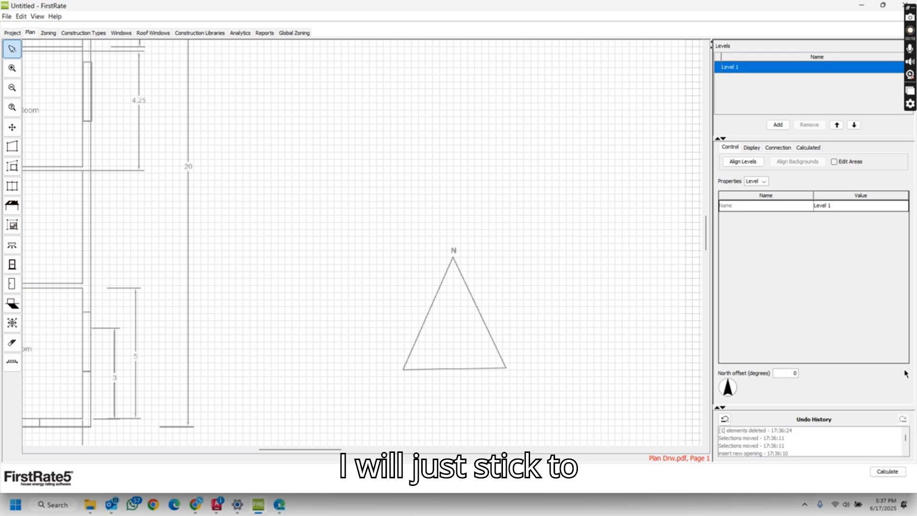
# Draw a four-cornered zone over the Kitchen along the inner wall faces, about 5.56 m wide, and finish the zone command
pyautogui.scroll(-2, 454, 317)
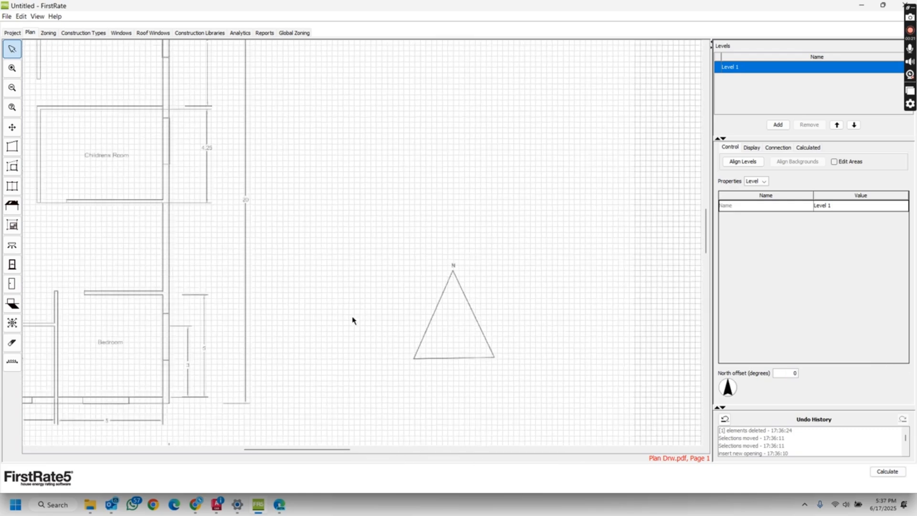
pyautogui.moveTo(354, 318); pyautogui.dragTo(543, 340)
pyautogui.moveTo(353, 175); pyautogui.dragTo(338, 296)
pyautogui.moveTo(125, 163); pyautogui.dragTo(138, 252)
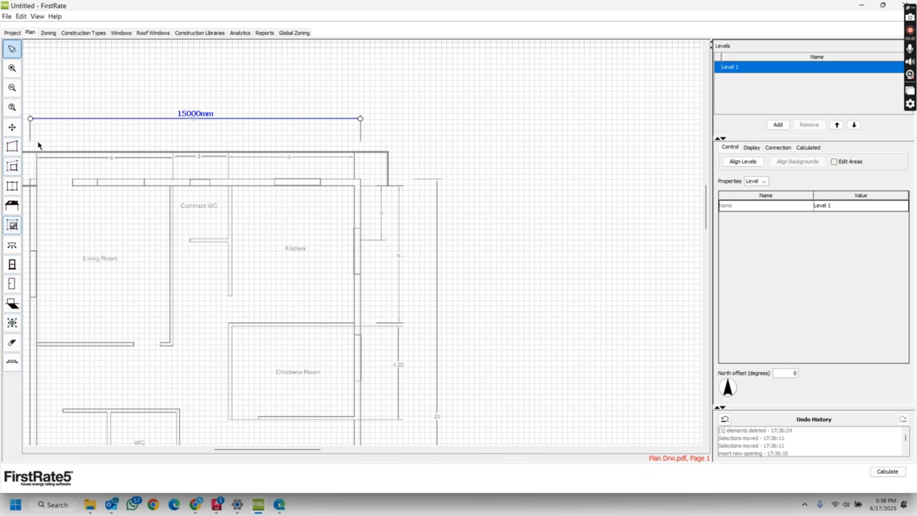
pyautogui.click(12, 147)
pyautogui.scroll(1, 238, 195)
pyautogui.scroll(3, 239, 195)
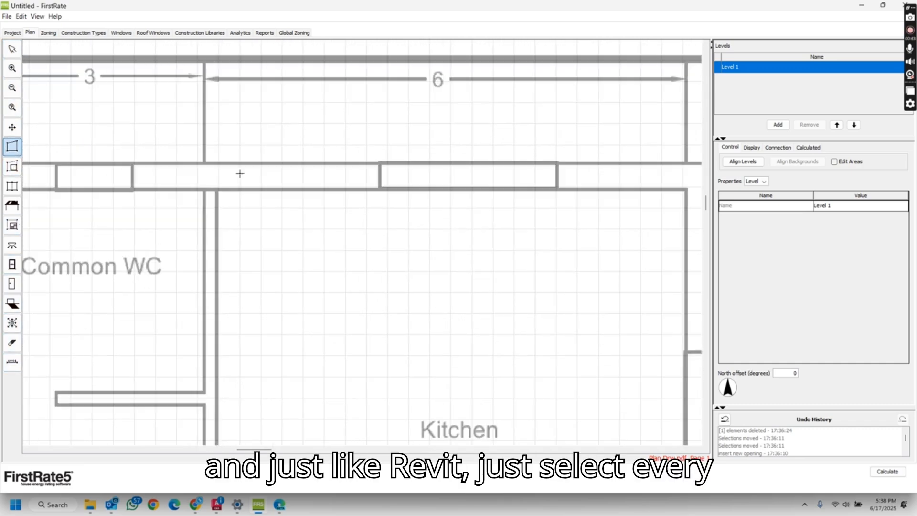
pyautogui.click(217, 189)
pyautogui.moveTo(561, 189); pyautogui.dragTo(77, 172)
pyautogui.click(205, 176)
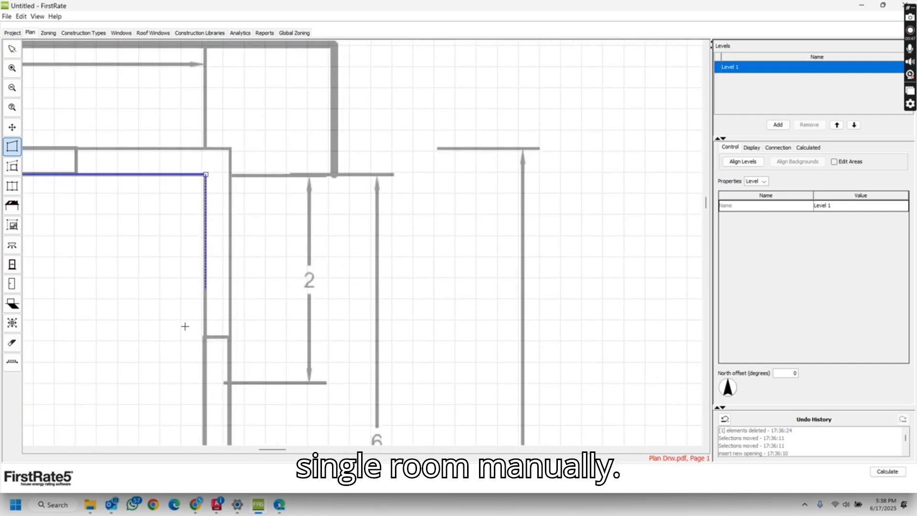
pyautogui.moveTo(190, 299); pyautogui.dragTo(232, 47)
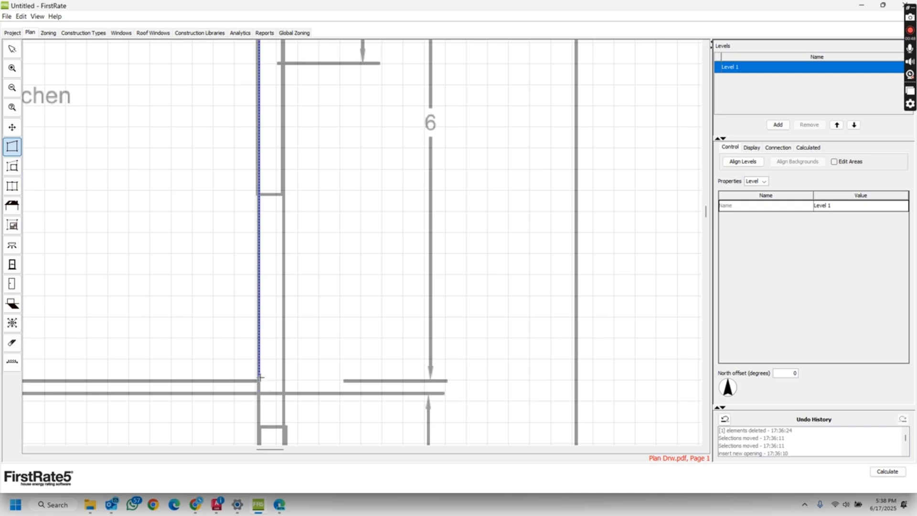
pyautogui.click(259, 379)
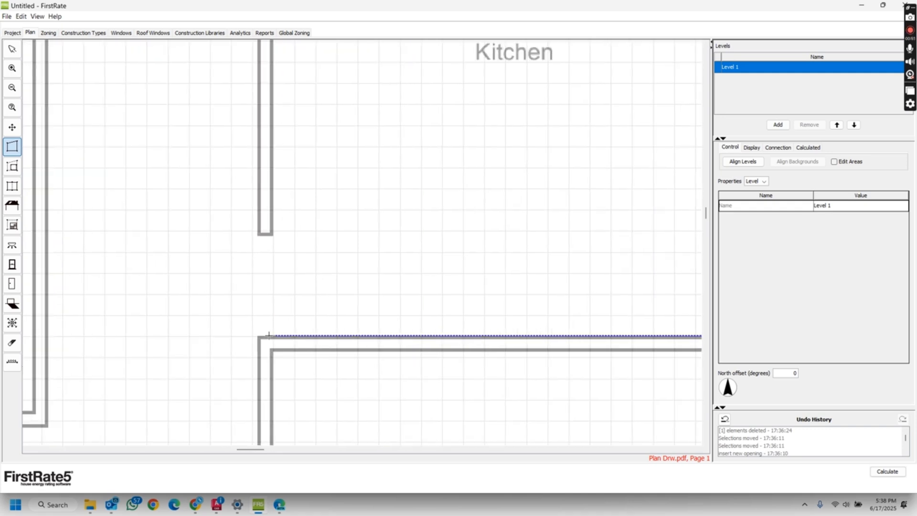
pyautogui.click(270, 335)
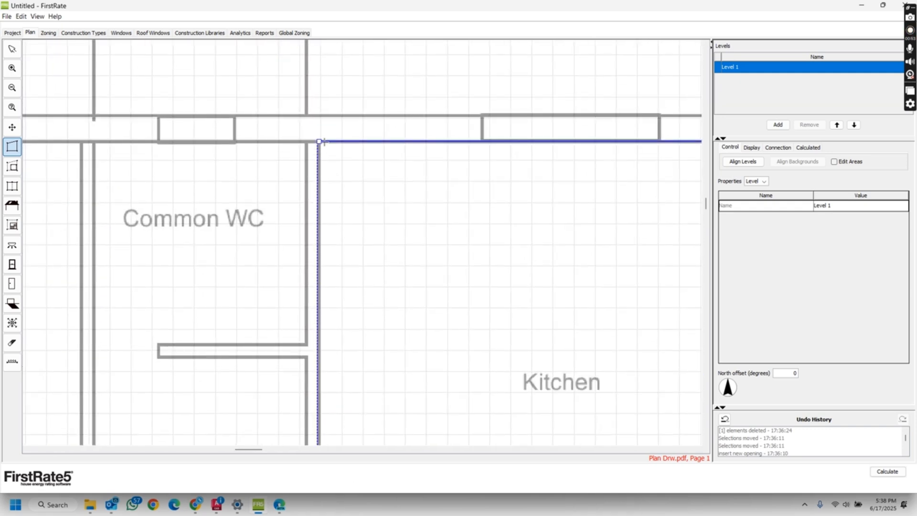
pyautogui.click(319, 141)
pyautogui.scroll(-2, 477, 274)
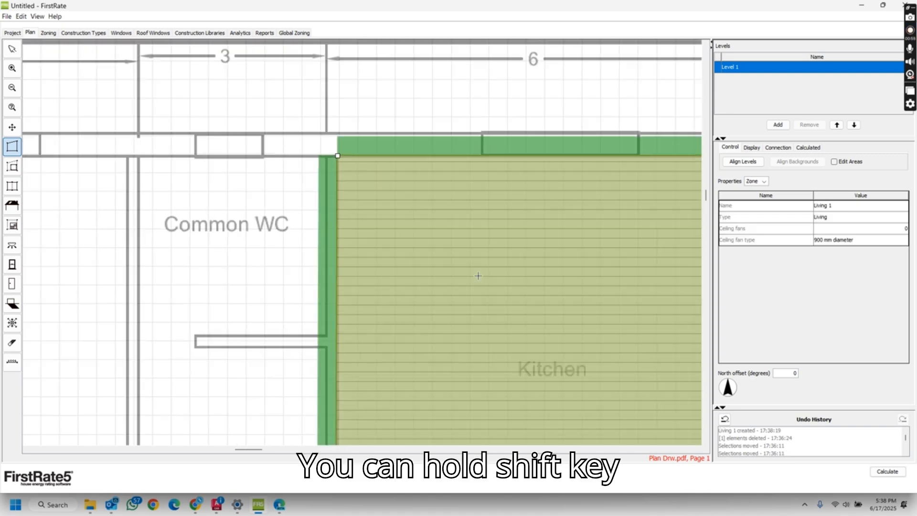
pyautogui.moveTo(547, 334); pyautogui.dragTo(310, 203)
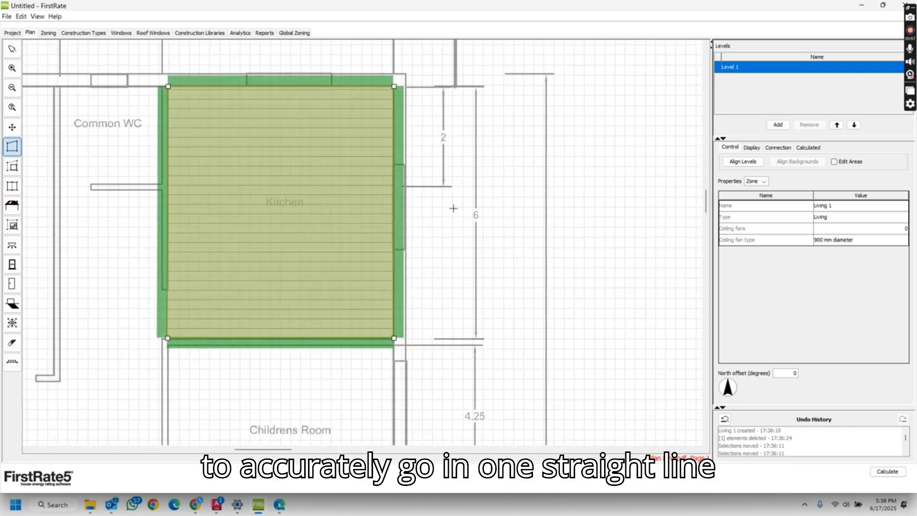
pyautogui.moveTo(456, 254); pyautogui.dragTo(501, 269)
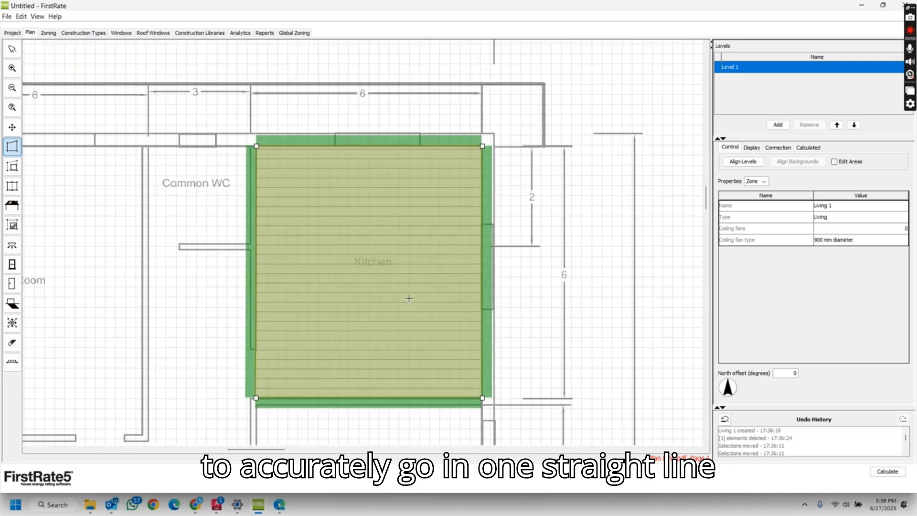
pyautogui.press('Escape')
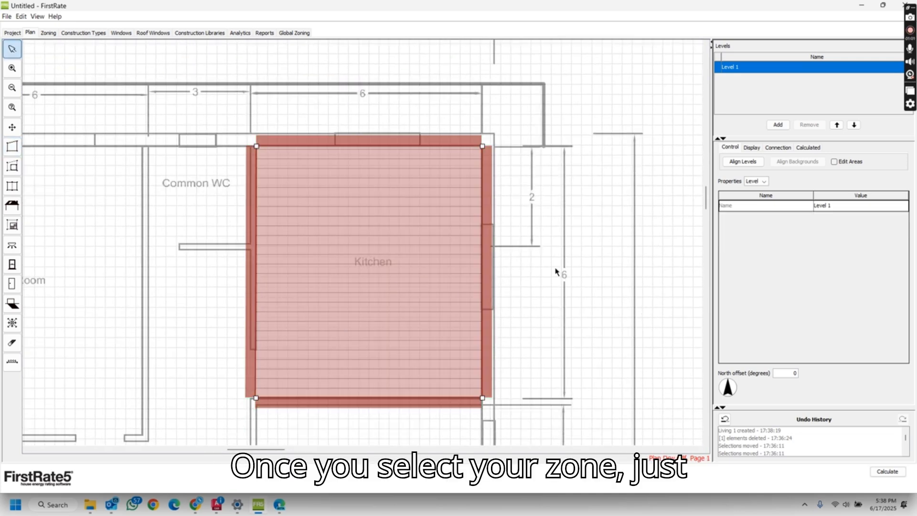
# Change the type of the zone drawn over the Kitchen to Kitchen/Living
pyautogui.click(418, 306)
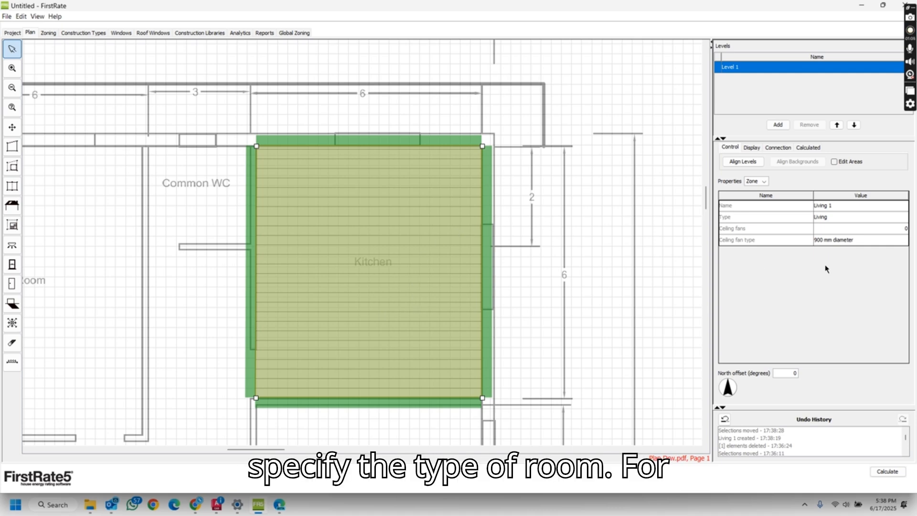
pyautogui.click(848, 218)
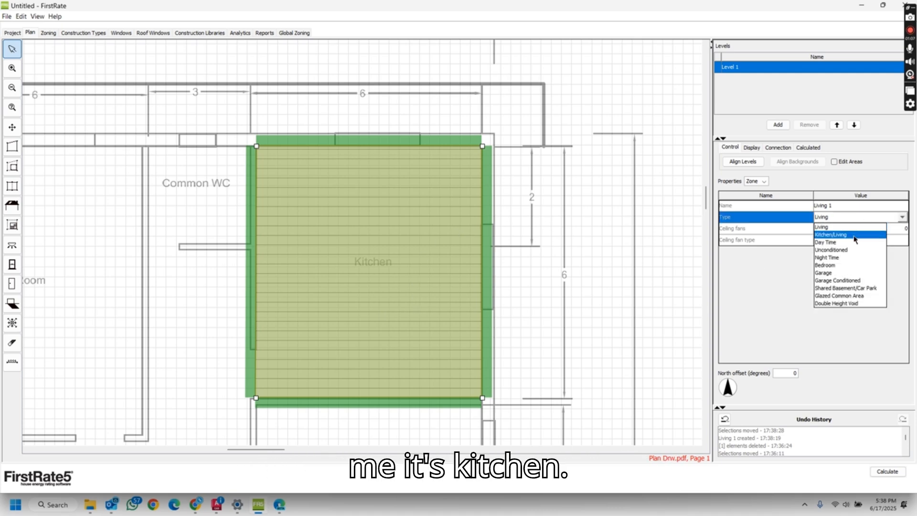
pyautogui.click(825, 236)
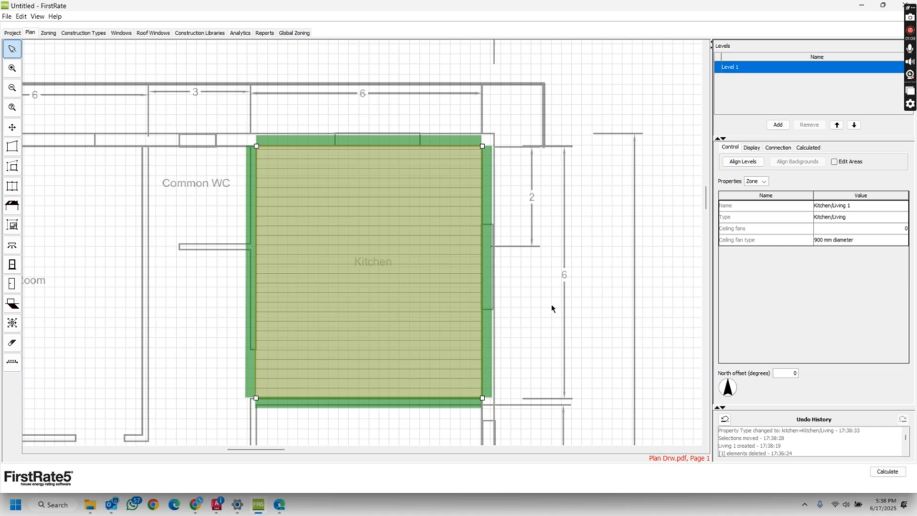
pyautogui.click(619, 290)
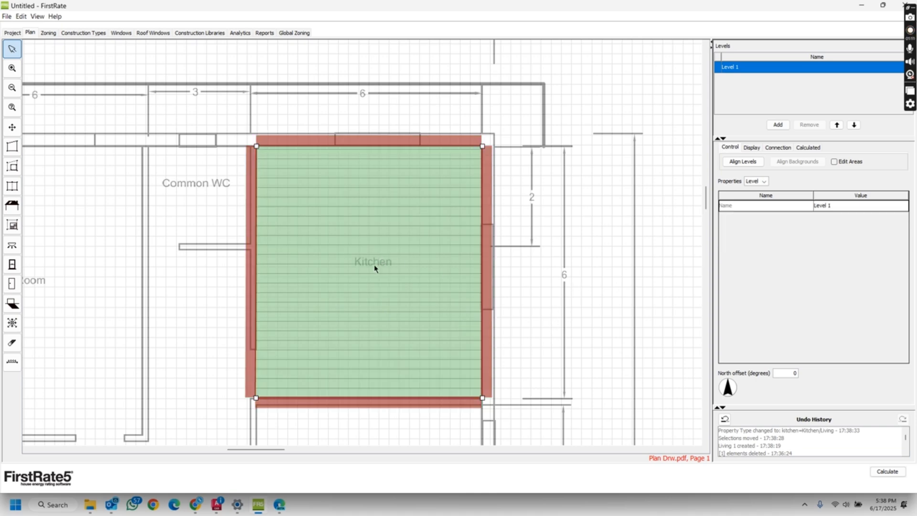
# Insert a window in the Kitchen's north wall near the window marked on the plan
pyautogui.click(397, 142)
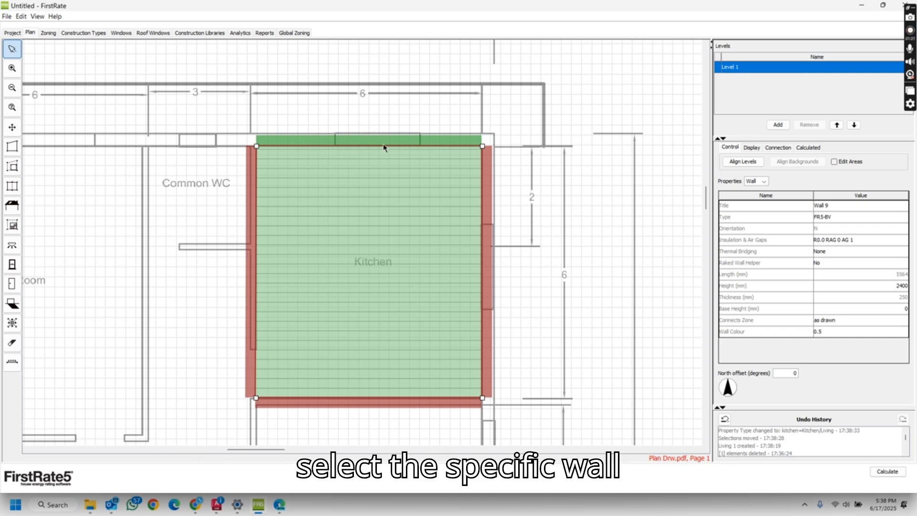
pyautogui.click(12, 265)
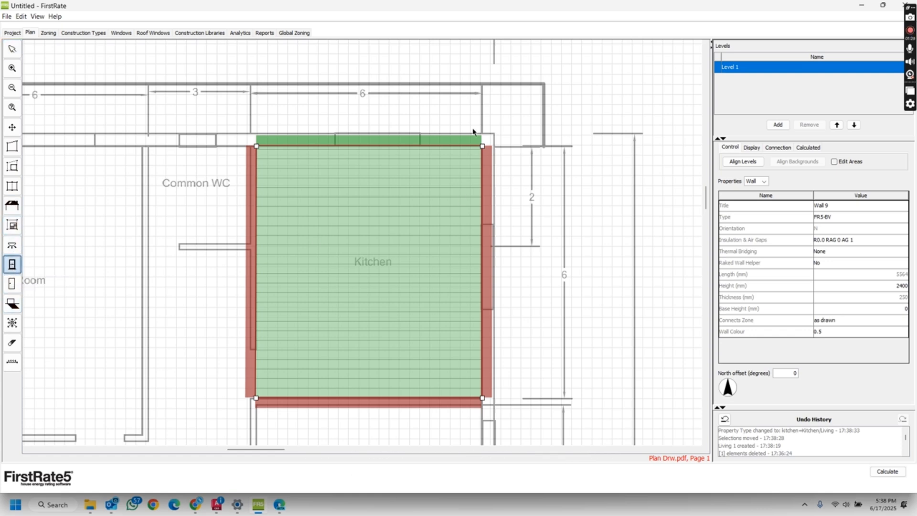
pyautogui.click(336, 141)
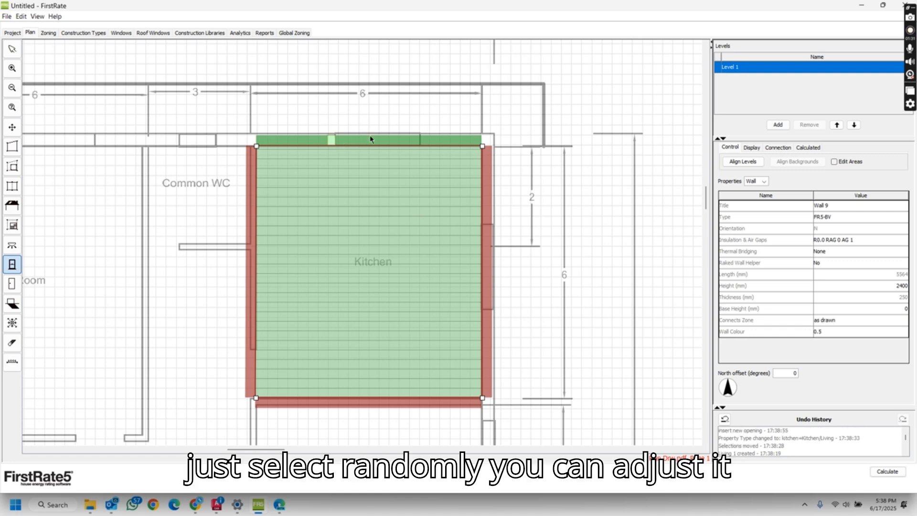
# Try to stretch the new north window over the plan's window while the window tool is still active
pyautogui.scroll(3, 332, 150)
pyautogui.click(266, 295)
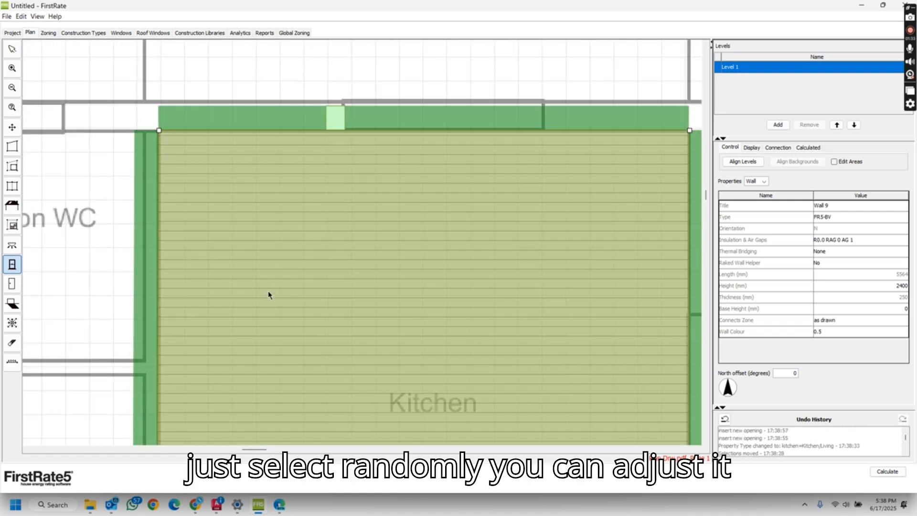
pyautogui.click(384, 156)
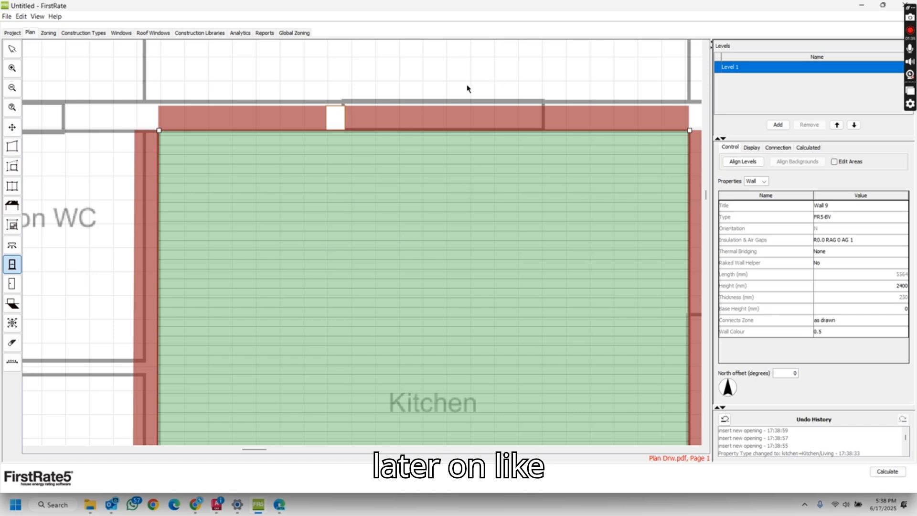
pyautogui.click(338, 120)
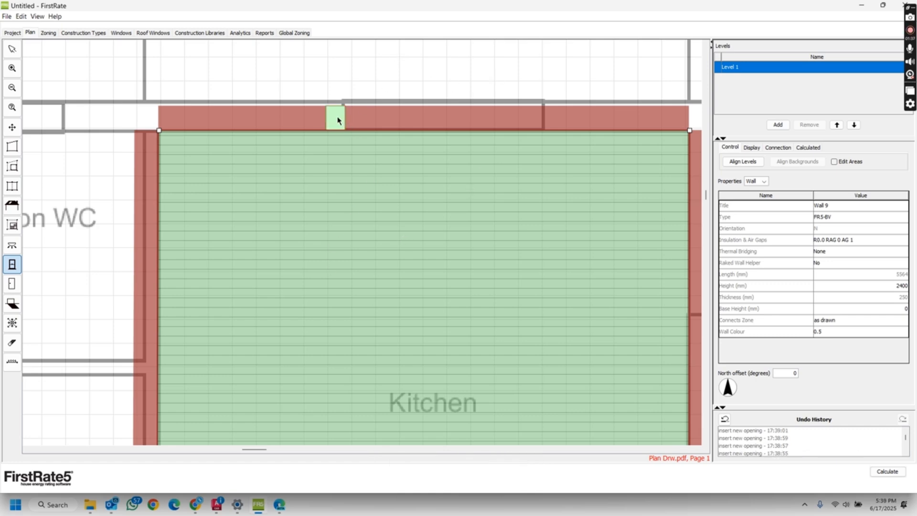
pyautogui.click(342, 123)
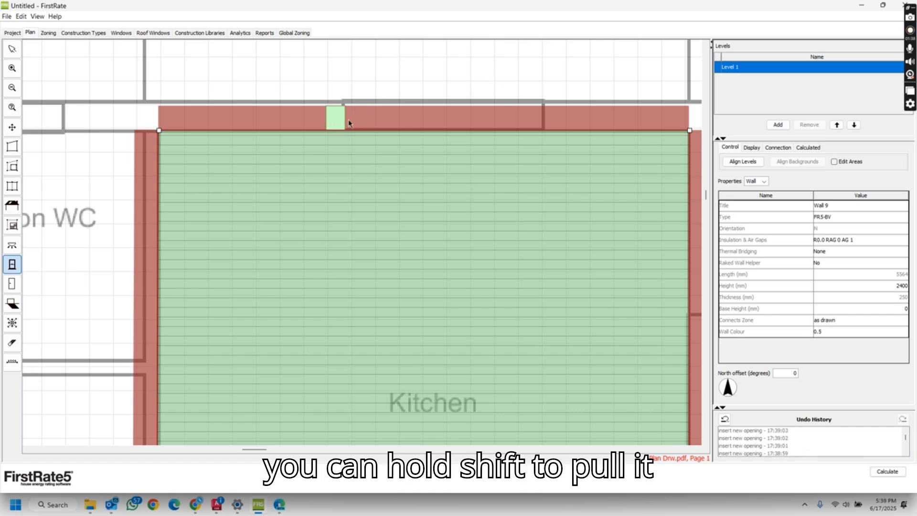
pyautogui.click(345, 119)
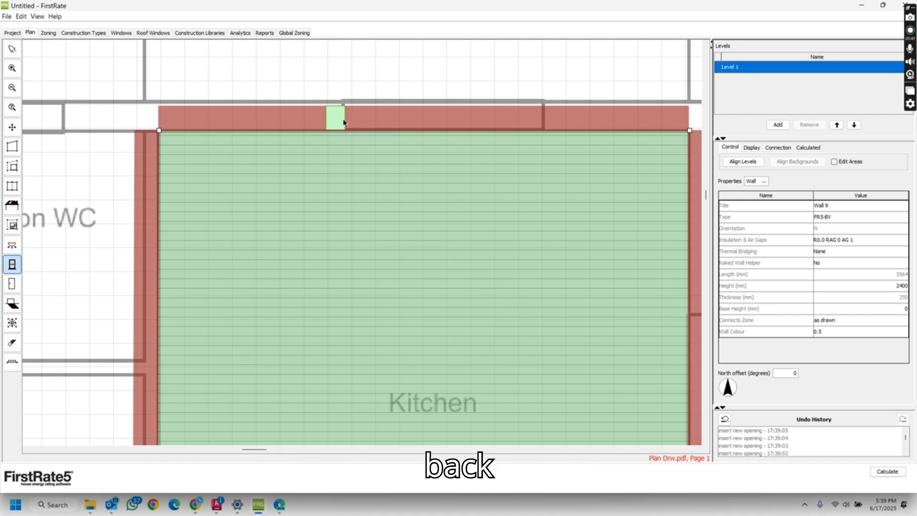
pyautogui.click(334, 119)
# End window insertion and stretch the Kitchen's north window to match the plan's window, about 2108 mm wide
pyautogui.click(12, 49)
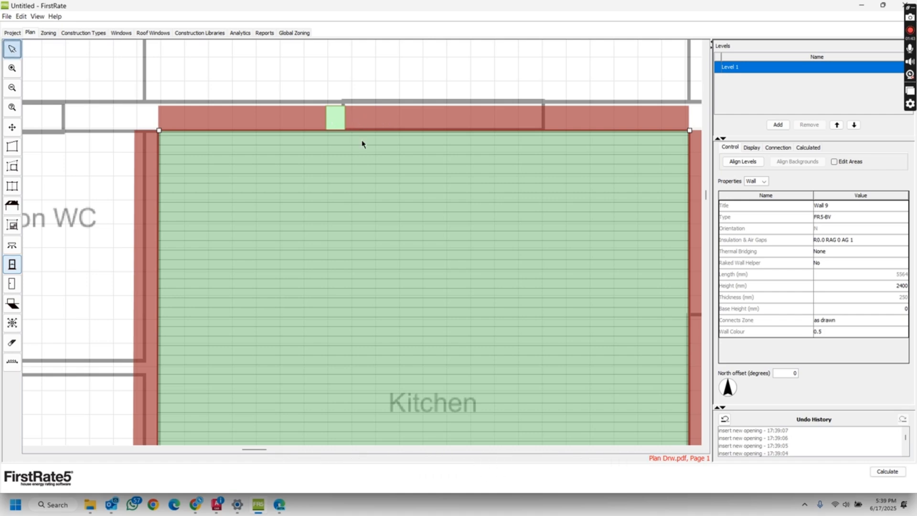
pyautogui.moveTo(344, 117); pyautogui.dragTo(542, 129)
pyautogui.scroll(-3, 581, 254)
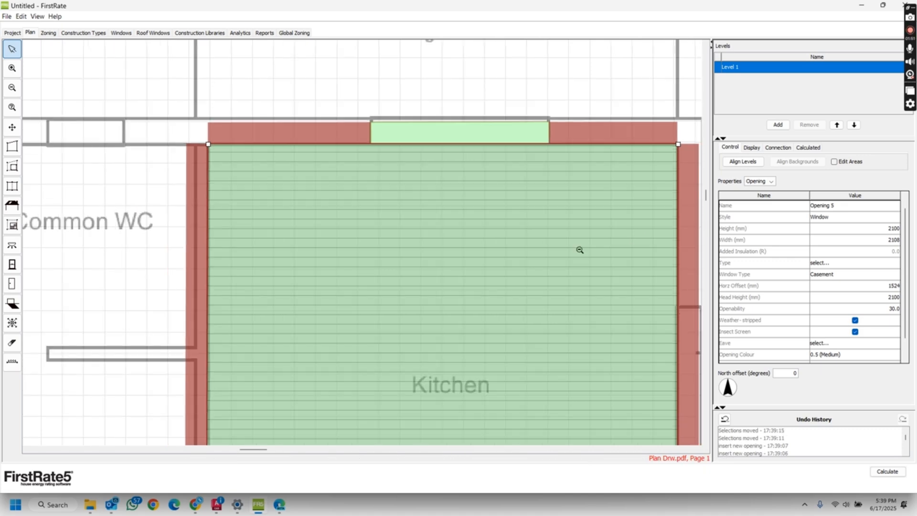
# Insert a window in the Kitchen's east wall and stretch it over the plan's window, about 2138 mm wide
pyautogui.moveTo(573, 293); pyautogui.dragTo(354, 174)
pyautogui.click(12, 264)
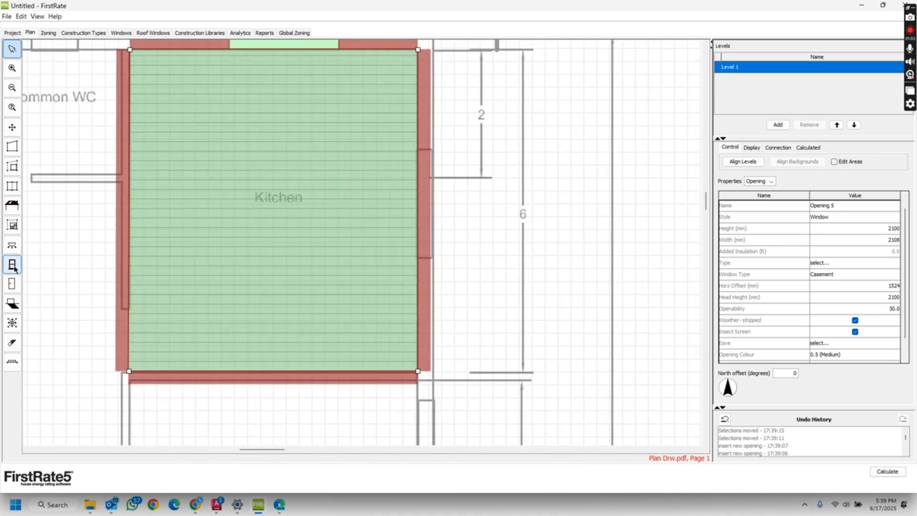
pyautogui.click(426, 119)
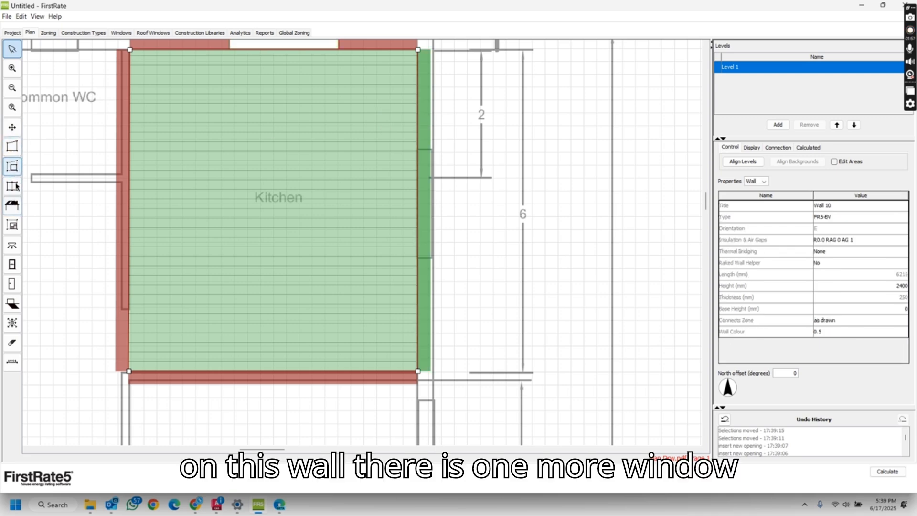
pyautogui.click(12, 265)
pyautogui.scroll(2, 424, 220)
pyautogui.click(421, 122)
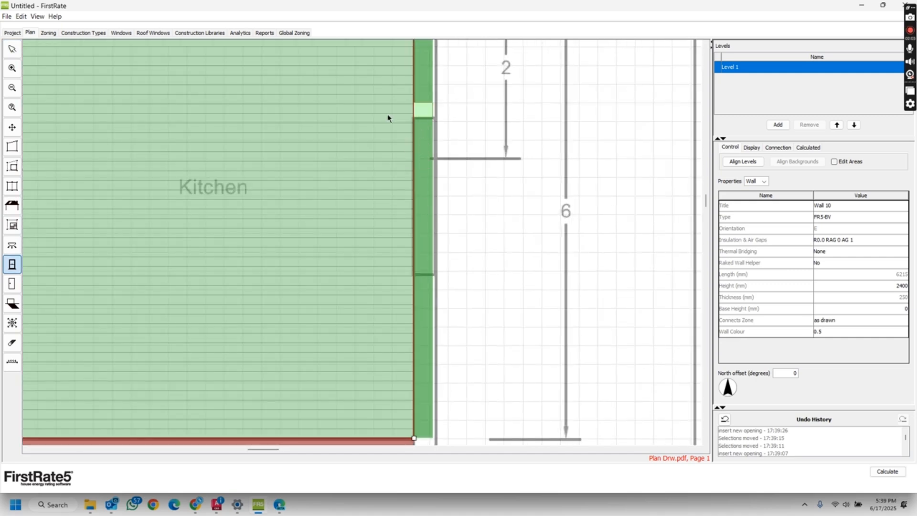
pyautogui.press('Escape')
pyautogui.moveTo(424, 111); pyautogui.dragTo(426, 278)
# Insert a door at the south end of the Kitchen's west wall and stretch it over the plan's opening, about 1198 mm wide
pyautogui.moveTo(337, 292); pyautogui.dragTo(599, 203)
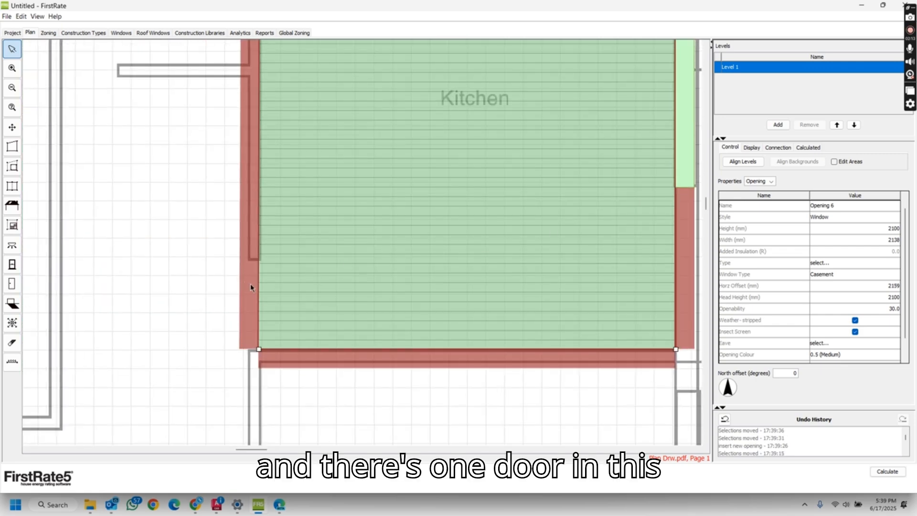
pyautogui.click(255, 239)
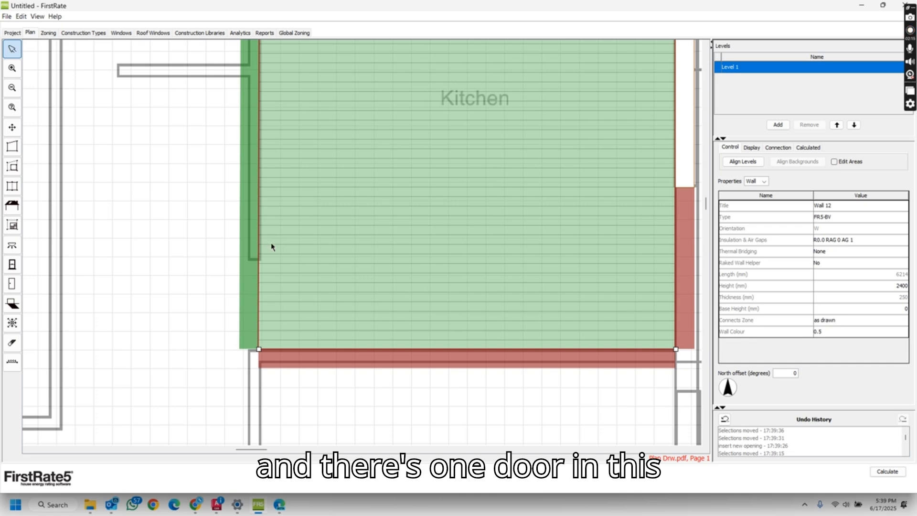
pyautogui.click(12, 286)
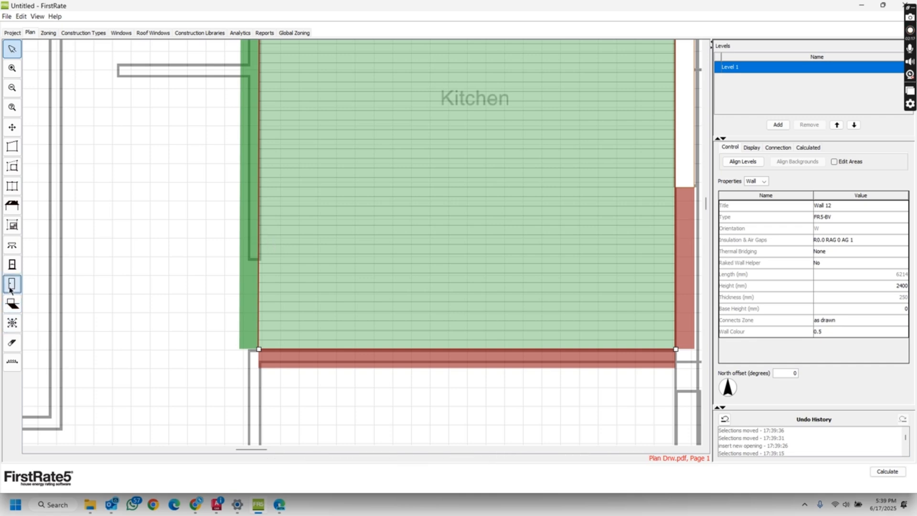
pyautogui.click(251, 265)
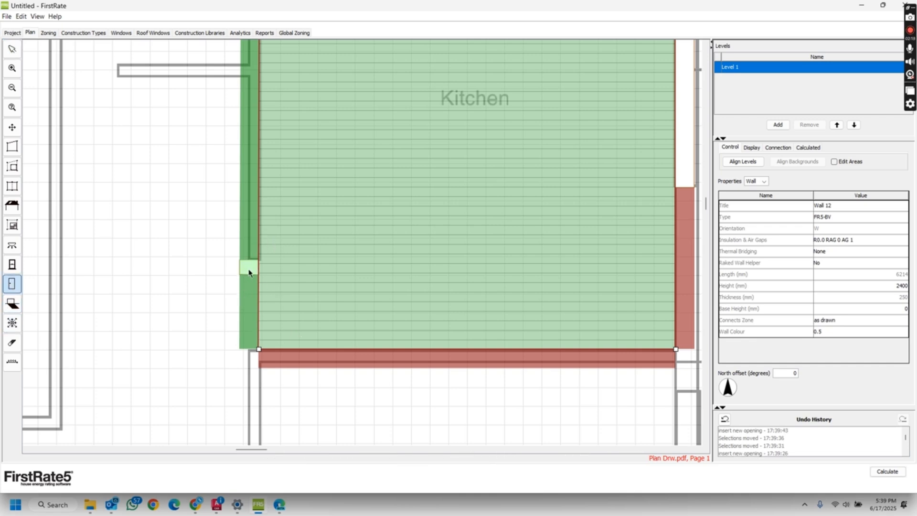
pyautogui.click(248, 275)
pyautogui.click(12, 48)
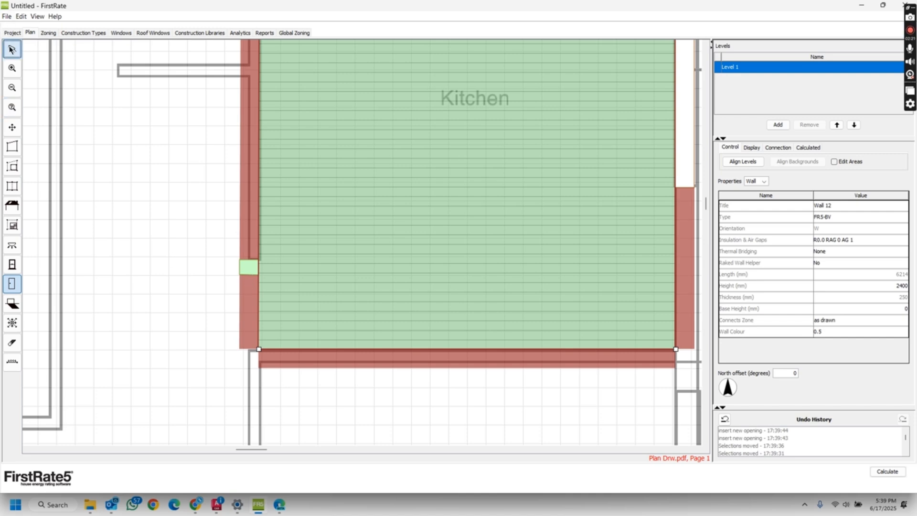
pyautogui.moveTo(250, 276); pyautogui.dragTo(249, 348)
# Set the Kitchen's north window to window type Sliding and glazing type ATB-004-01 B
pyautogui.scroll(-4, 367, 289)
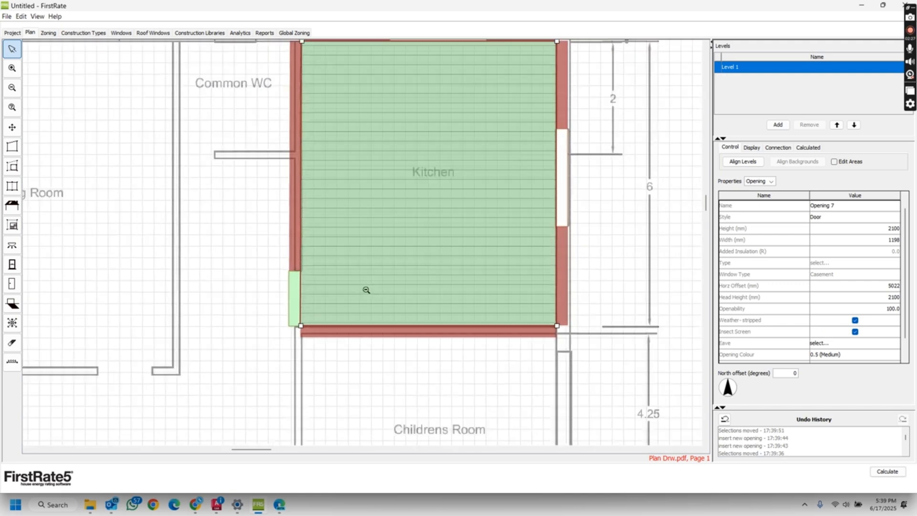
pyautogui.moveTo(492, 161); pyautogui.dragTo(406, 208)
pyautogui.click(542, 246)
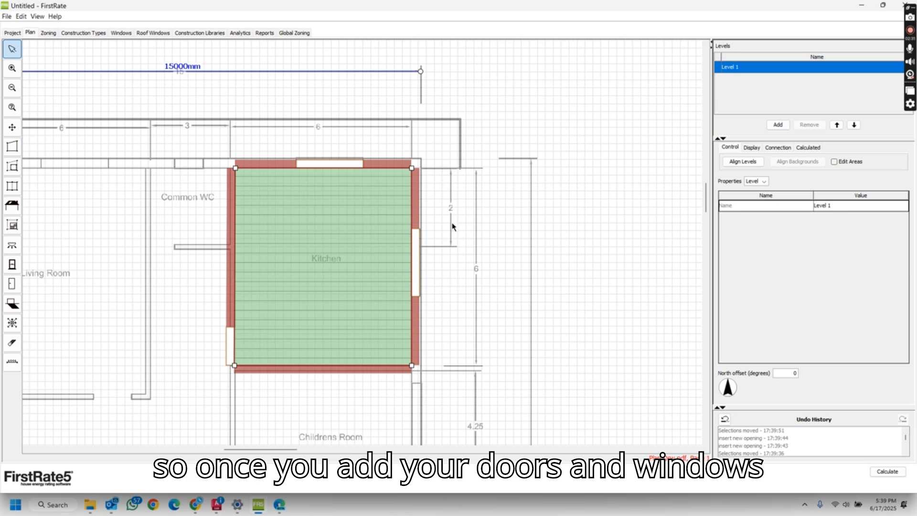
pyautogui.click(332, 164)
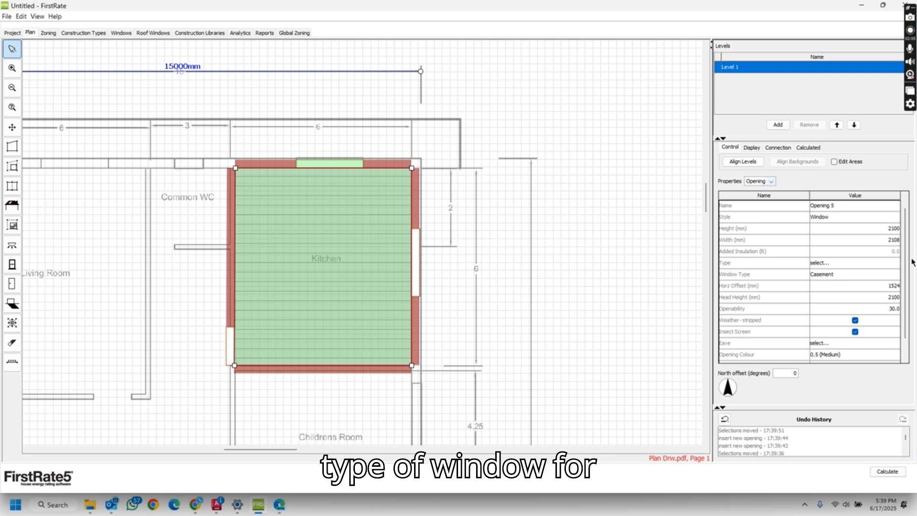
pyautogui.click(863, 275)
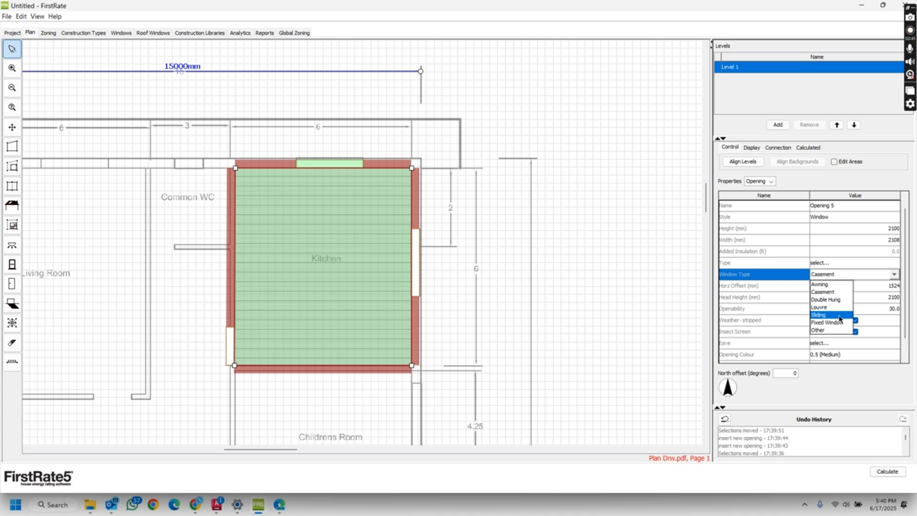
pyautogui.click(839, 317)
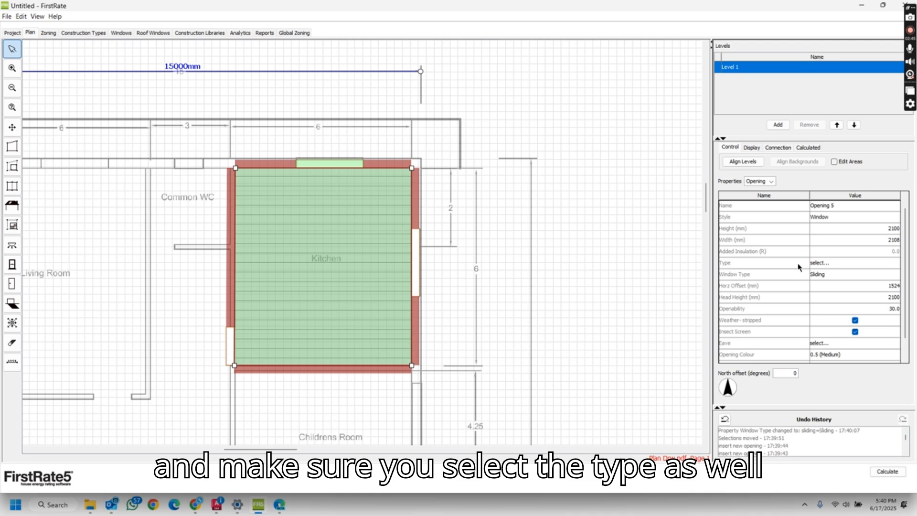
pyautogui.click(847, 265)
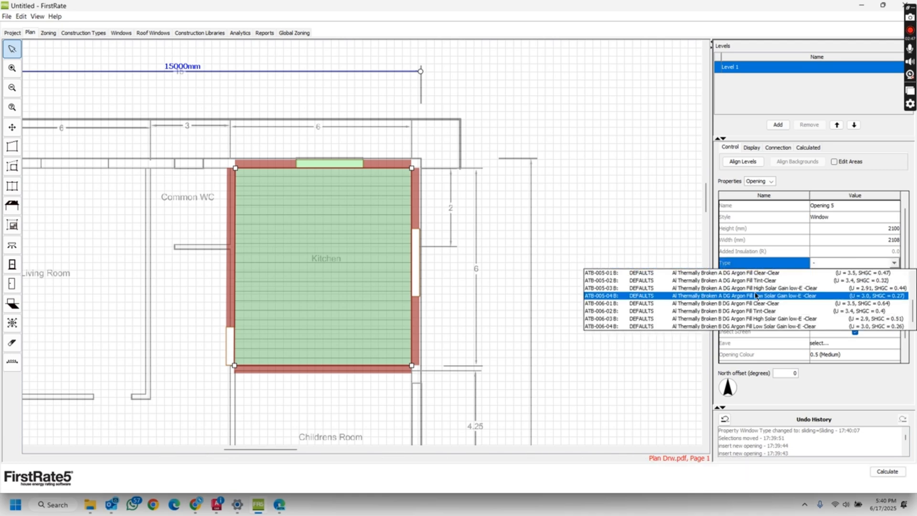
pyautogui.scroll(3, 748, 299)
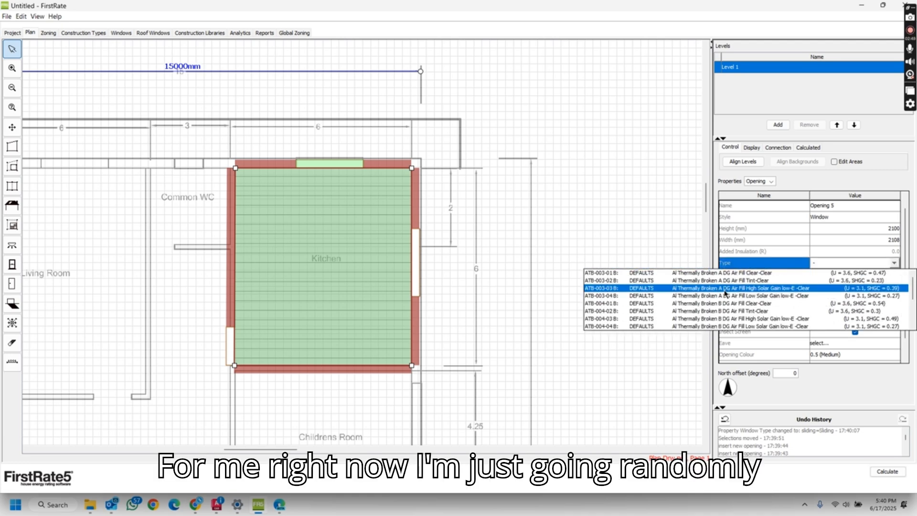
pyautogui.click(784, 304)
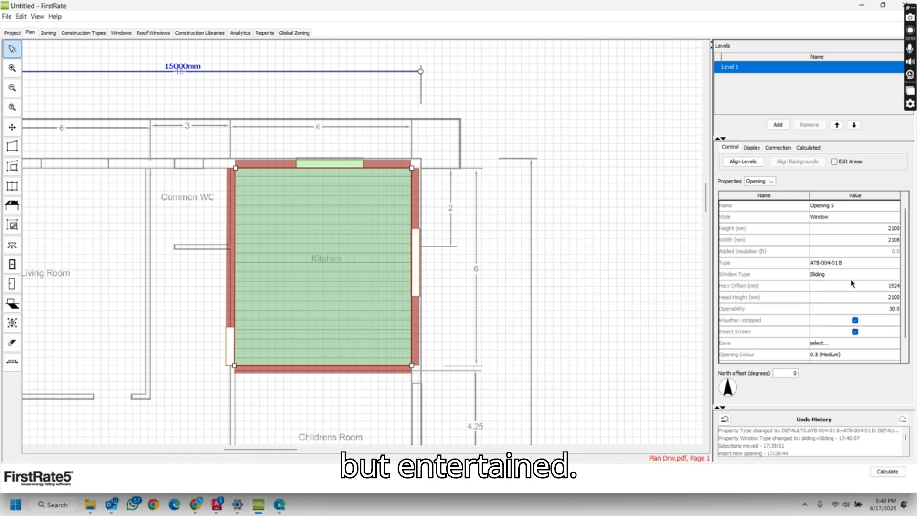
# Set the Kitchen's east window to glazing type ATB-004-02 B and window type Sliding
pyautogui.scroll(-1, 820, 277)
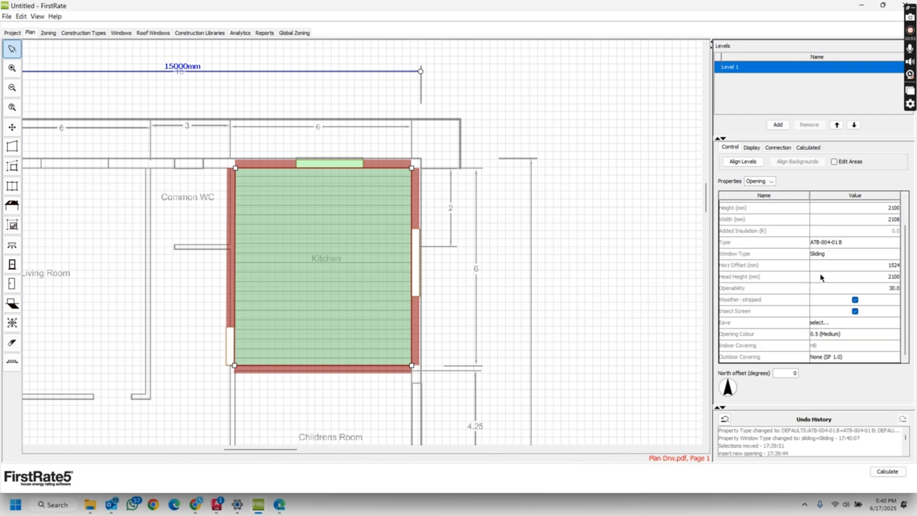
pyautogui.click(416, 265)
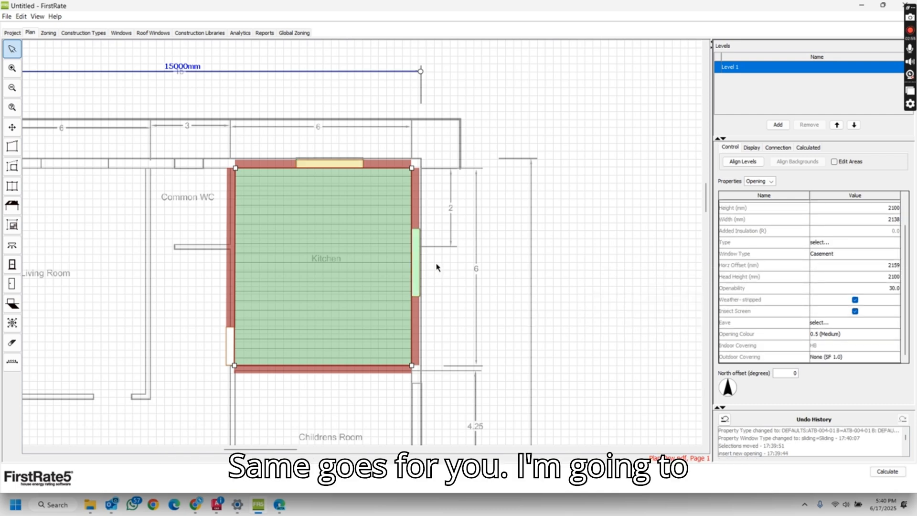
pyautogui.click(848, 244)
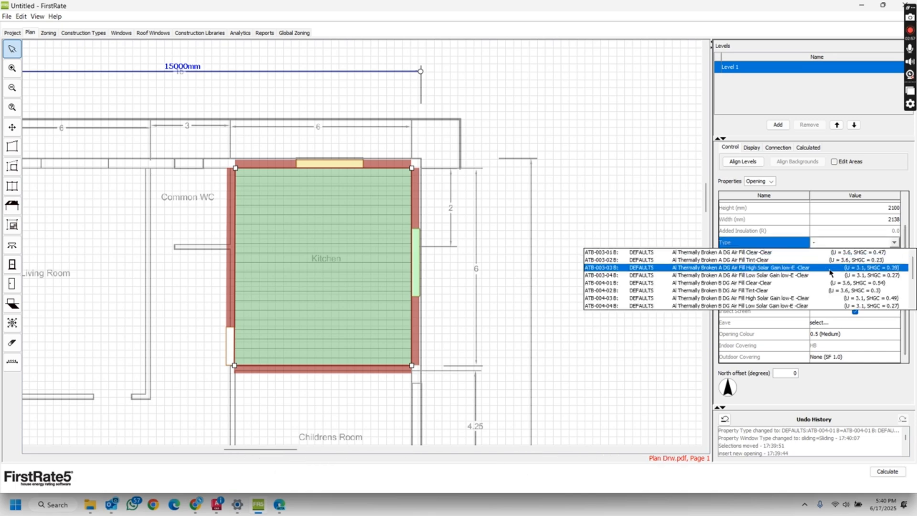
pyautogui.click(804, 290)
pyautogui.click(842, 257)
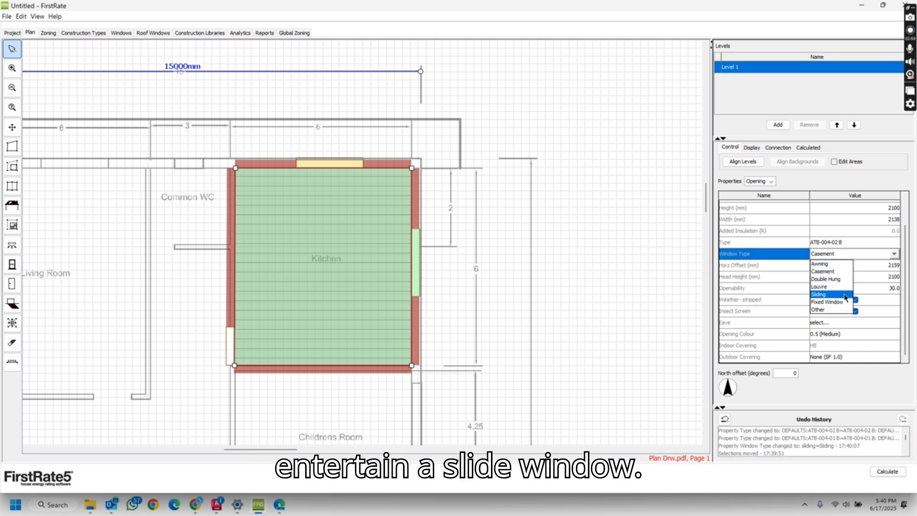
pyautogui.click(846, 294)
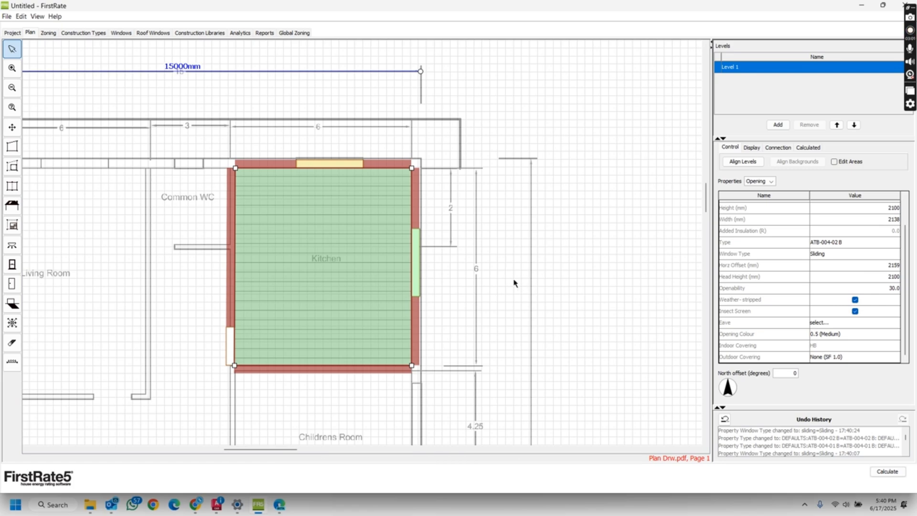
pyautogui.scroll(-1, 423, 327)
pyautogui.moveTo(292, 349); pyautogui.dragTo(342, 224)
pyautogui.moveTo(291, 307); pyautogui.dragTo(329, 284)
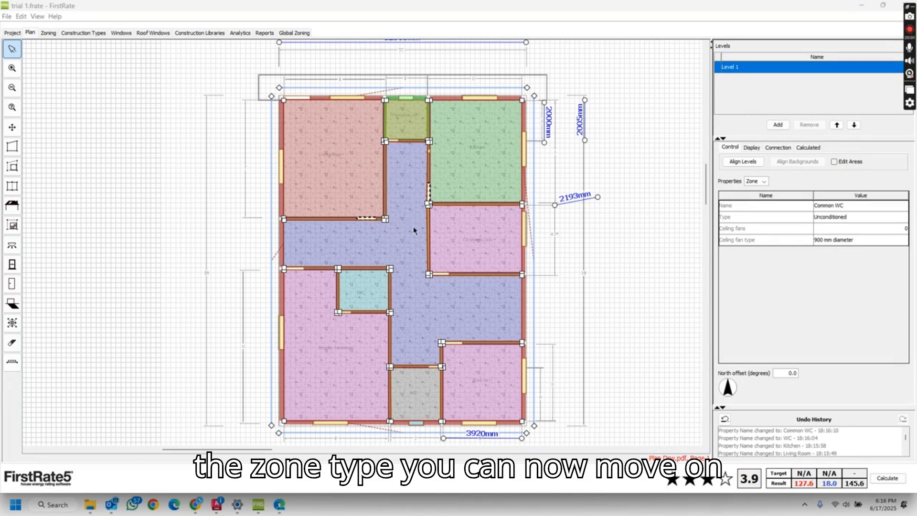
# Set the roof-level added bulk insulation to R 3.0 for the ceiling areas of all zones, Kitchen through Passage
pyautogui.click(48, 33)
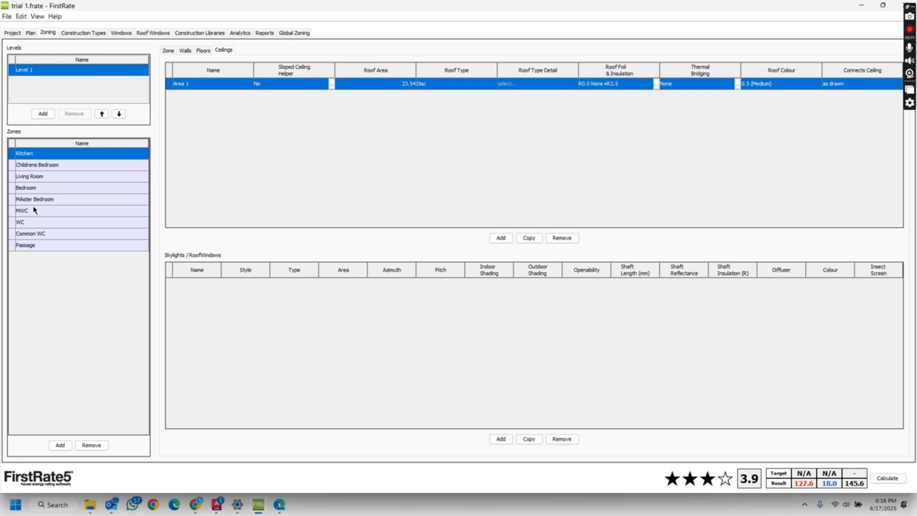
pyautogui.keyDown('shift'); pyautogui.click(33, 246); pyautogui.keyUp('shift')
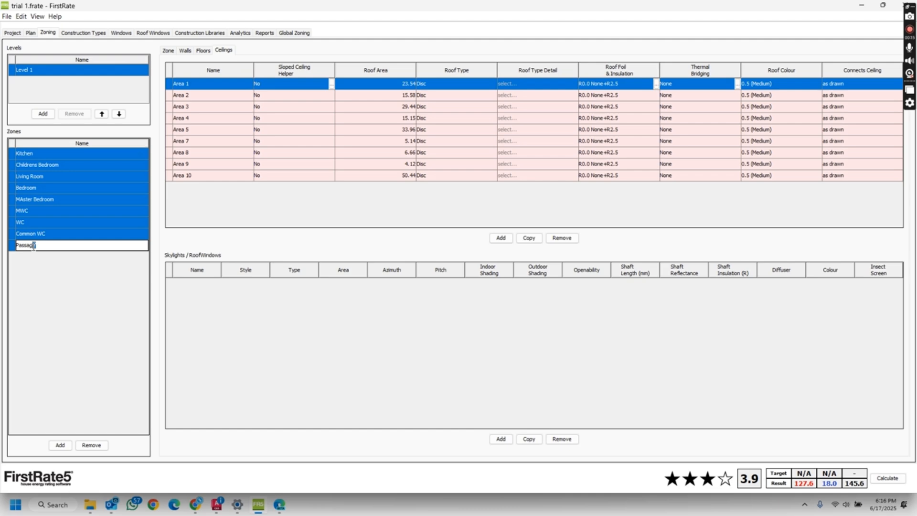
pyautogui.keyDown('shift'); pyautogui.click(195, 177); pyautogui.keyUp('shift')
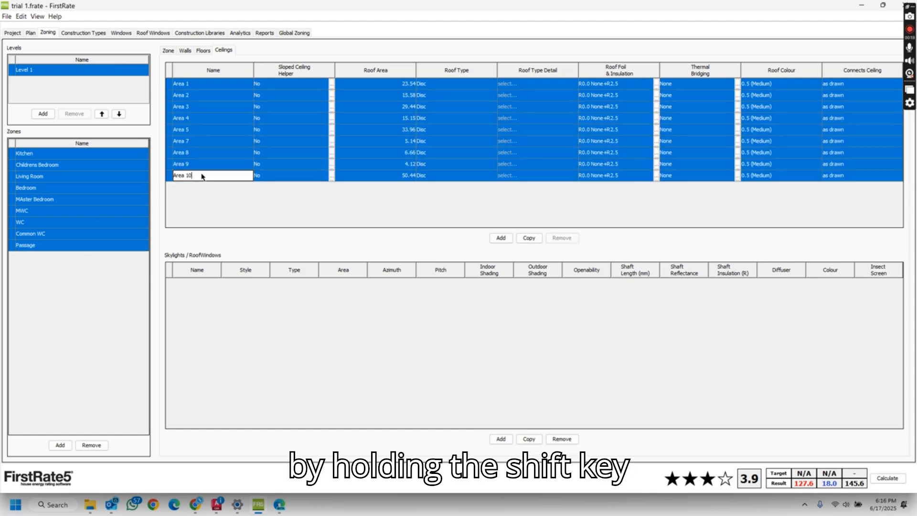
pyautogui.click(657, 86)
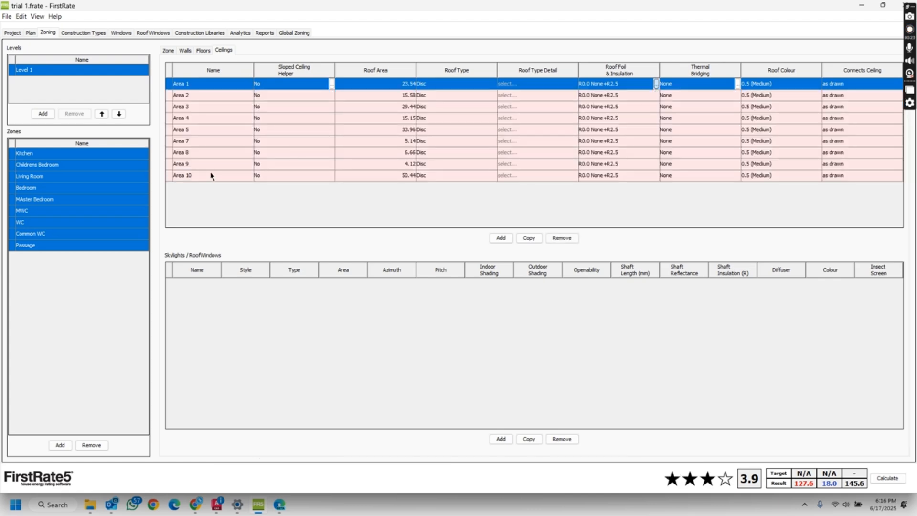
pyautogui.keyDown('shift'); pyautogui.click(211, 175); pyautogui.keyUp('shift')
pyautogui.click(657, 86)
pyautogui.keyDown('shift'); pyautogui.click(525, 180); pyautogui.keyUp('shift')
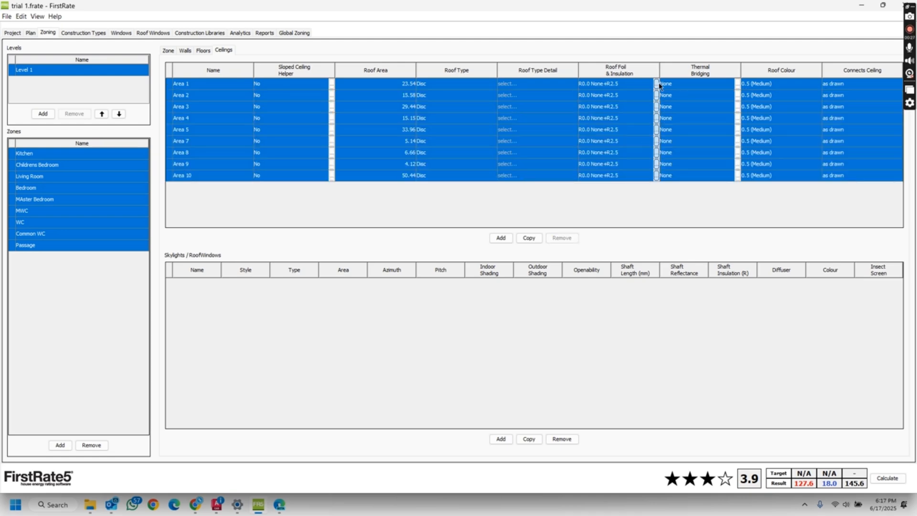
pyautogui.click(656, 88)
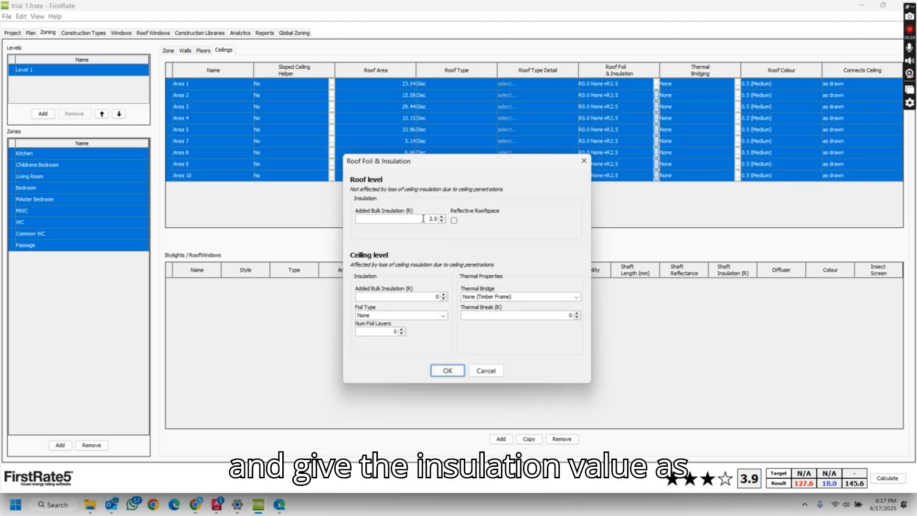
pyautogui.moveTo(428, 219); pyautogui.dragTo(457, 217)
pyautogui.press('BackSpace')
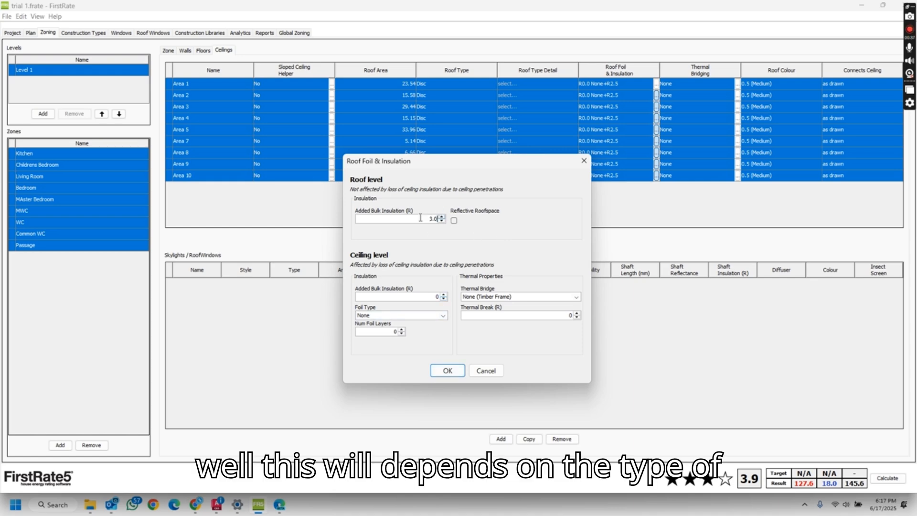
pyautogui.click(448, 370)
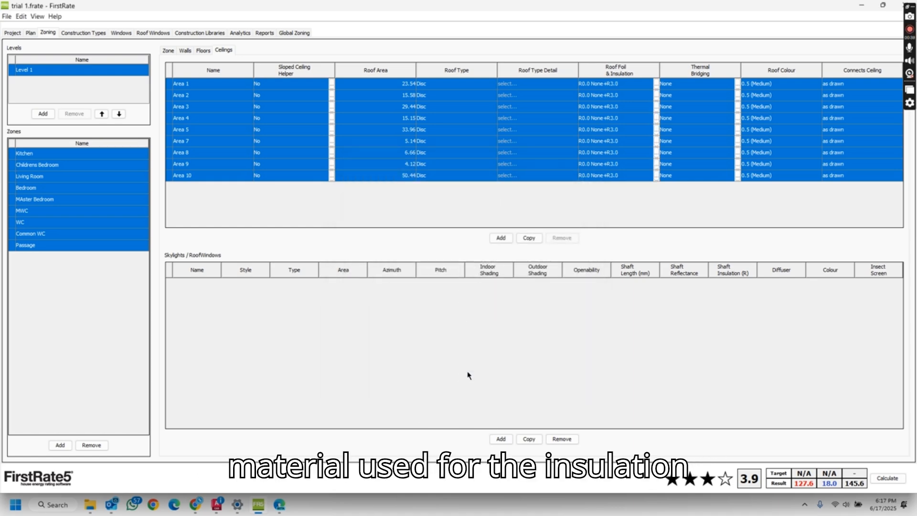
# Return to the floor plan and recalculate the house's energy rating
pyautogui.click(30, 33)
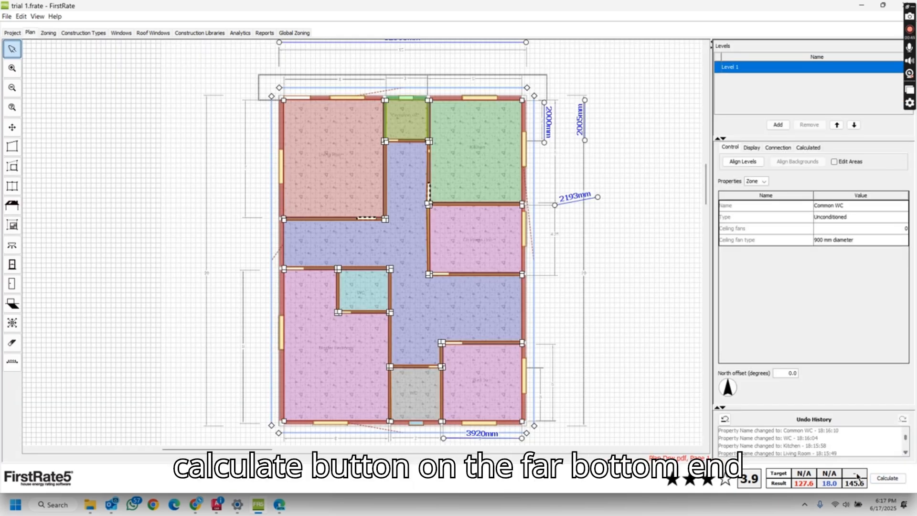
pyautogui.click(898, 479)
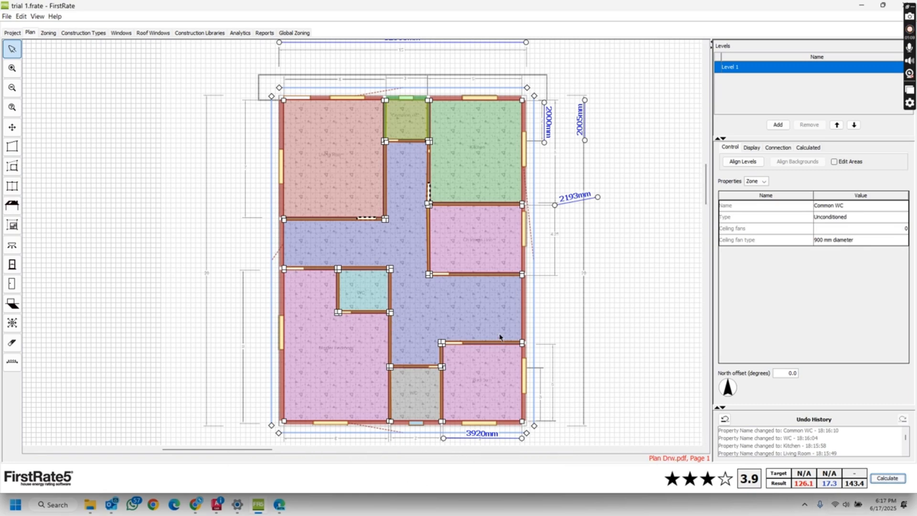
pyautogui.moveTo(149, 158); pyautogui.dragTo(134, 106)
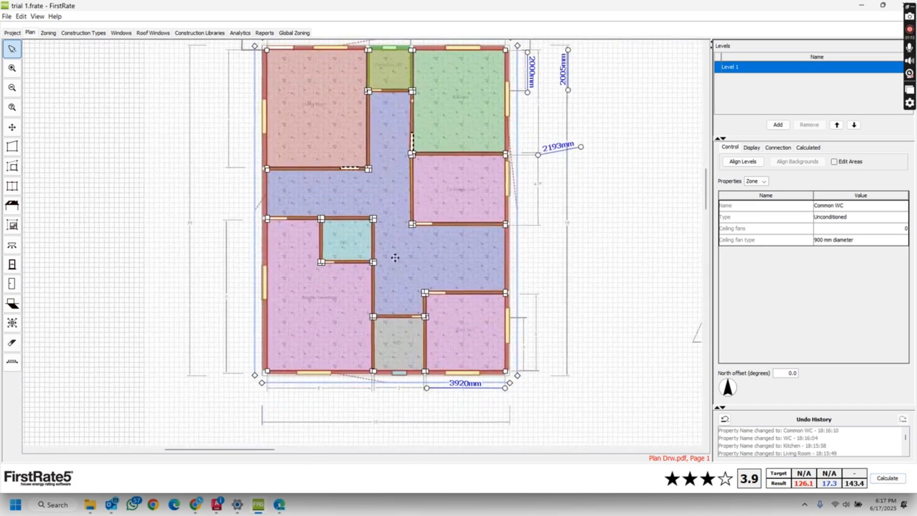
pyautogui.moveTo(398, 261); pyautogui.dragTo(387, 311)
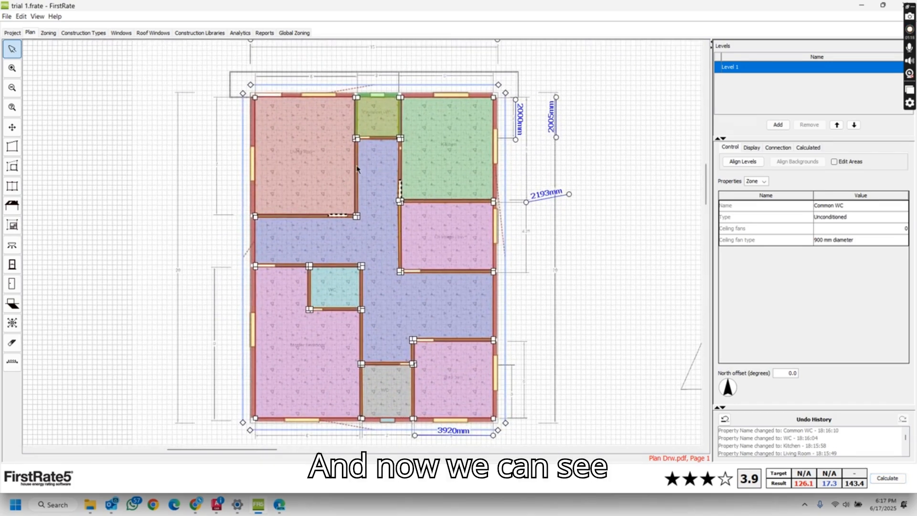
# Open the diagnostic report and examine the total heating loads of the Passage and Living Room under Zone Energy Loads
pyautogui.click(264, 33)
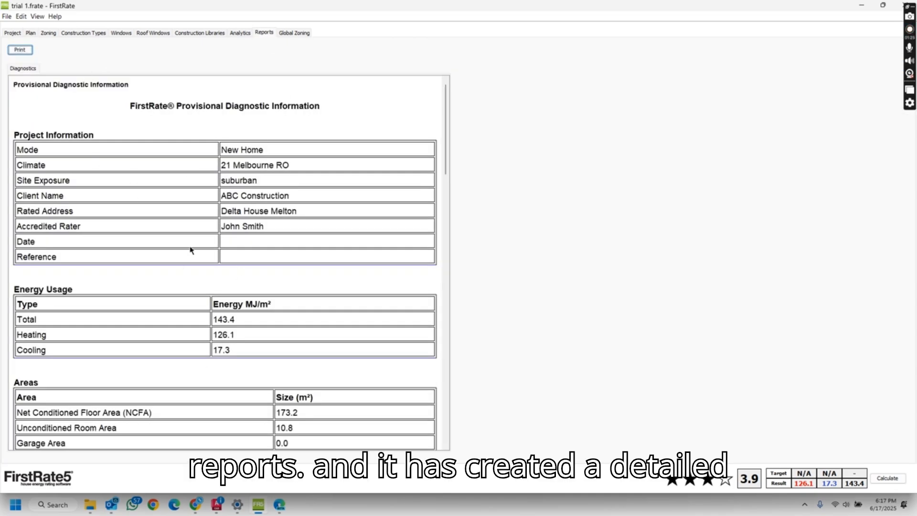
pyautogui.scroll(-15, 190, 268)
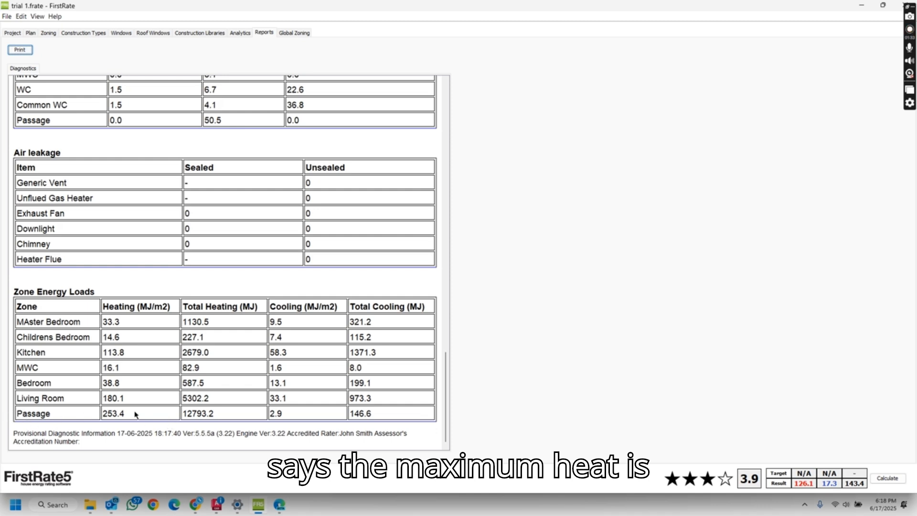
pyautogui.doubleClick(212, 414)
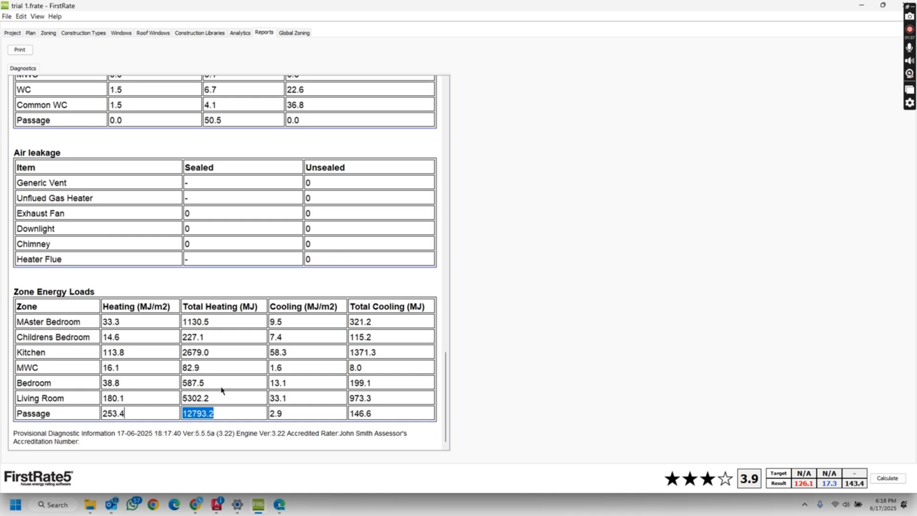
pyautogui.doubleClick(203, 398)
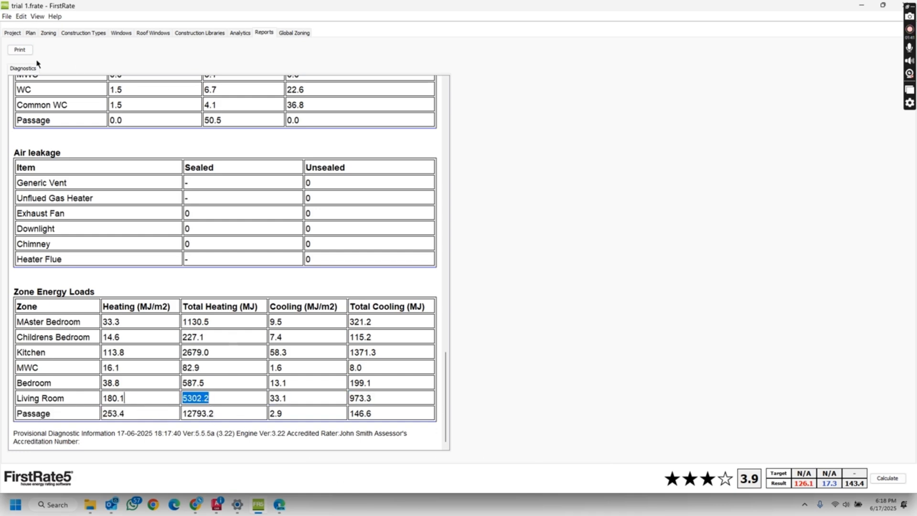
# Inspect the Passage zone on the plan, including its east and west external walls
pyautogui.click(29, 33)
pyautogui.scroll(2, 281, 270)
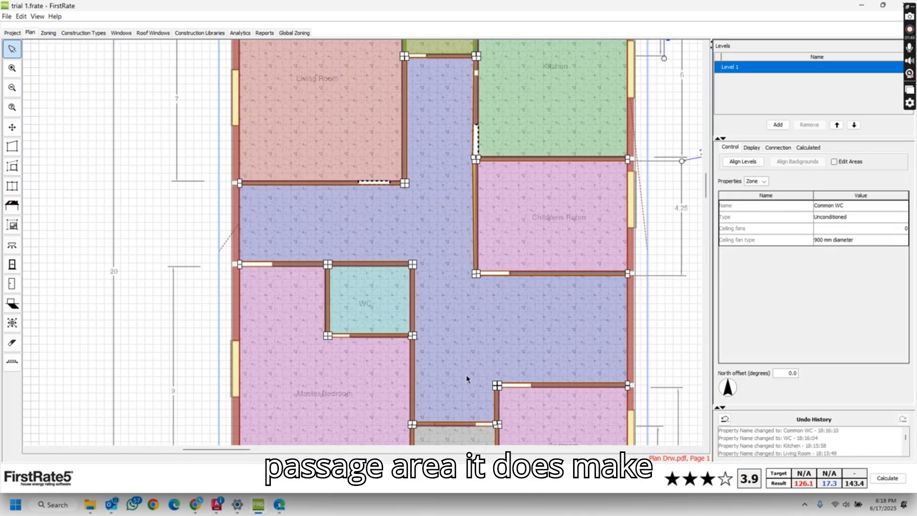
pyautogui.click(632, 333)
pyautogui.click(236, 231)
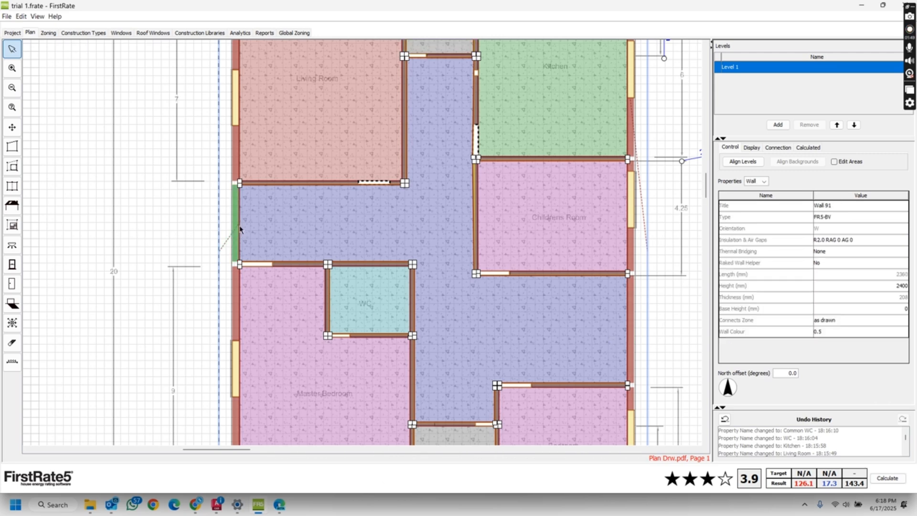
pyautogui.click(592, 368)
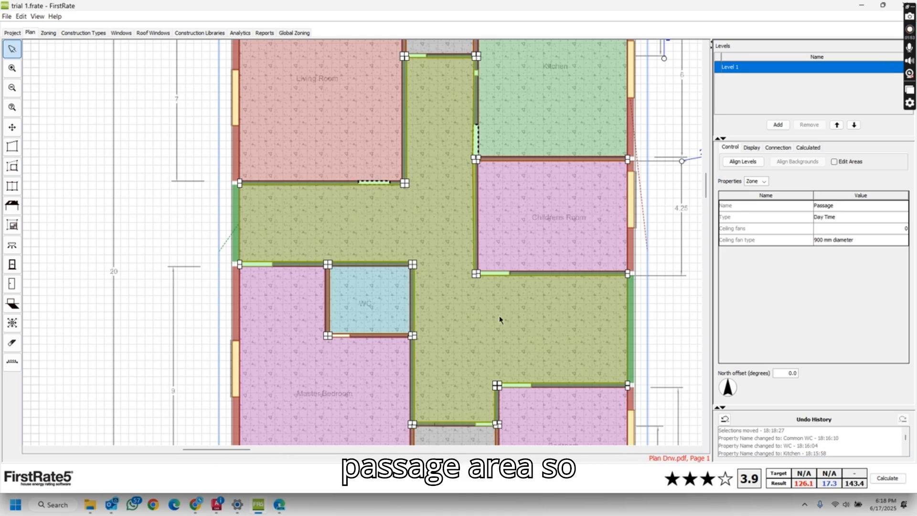
pyautogui.scroll(-1, 492, 336)
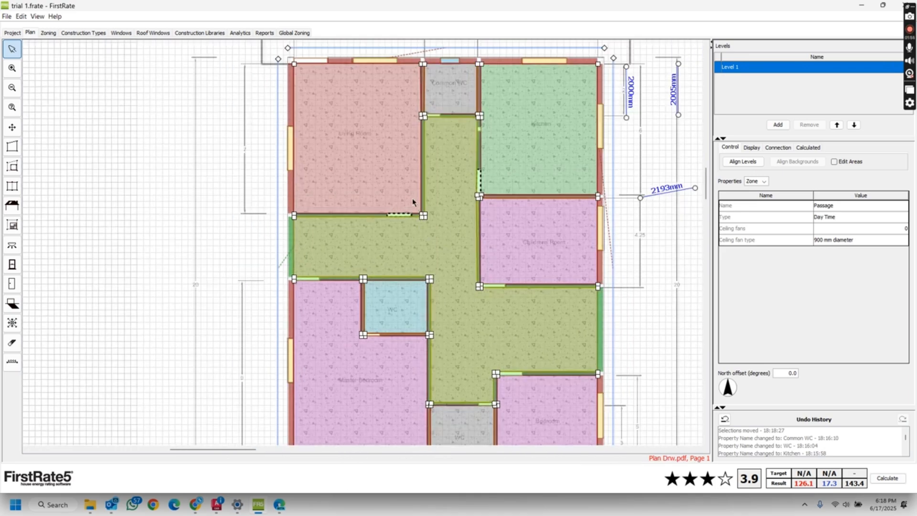
pyautogui.moveTo(492, 336); pyautogui.dragTo(461, 426)
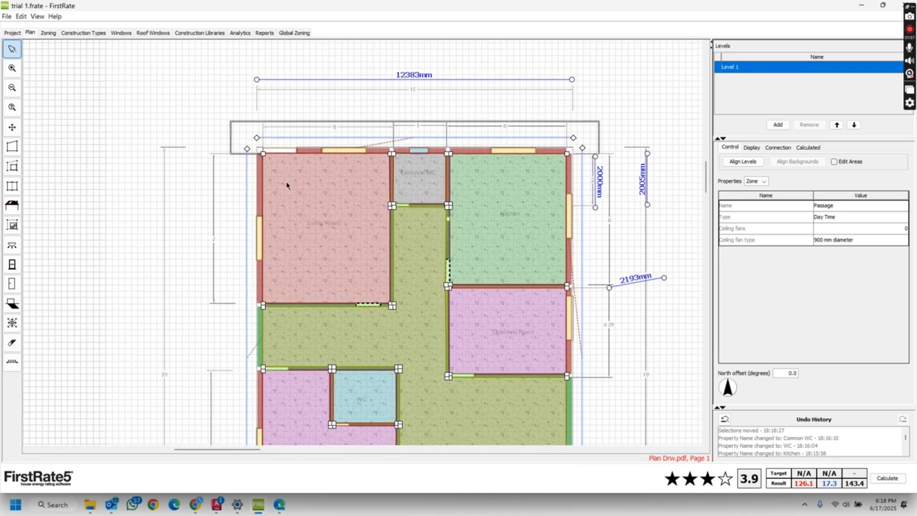
# Show the energy and temperature heat map on the plan and move its settings window clear of the rooms
pyautogui.click(39, 16)
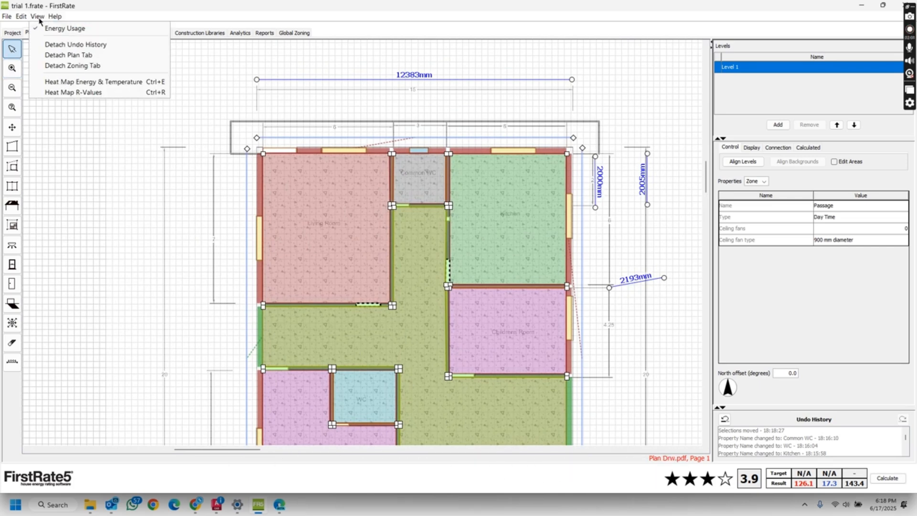
pyautogui.click(36, 16)
pyautogui.click(37, 17)
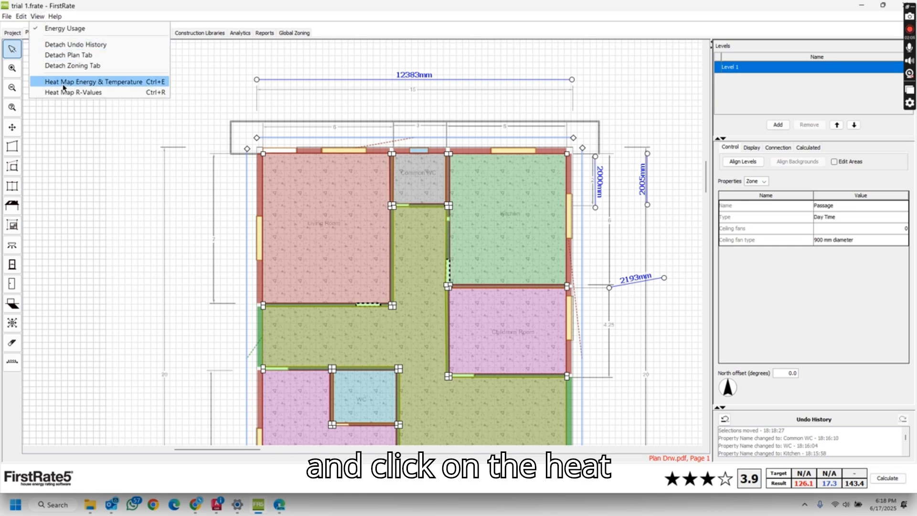
pyautogui.click(91, 86)
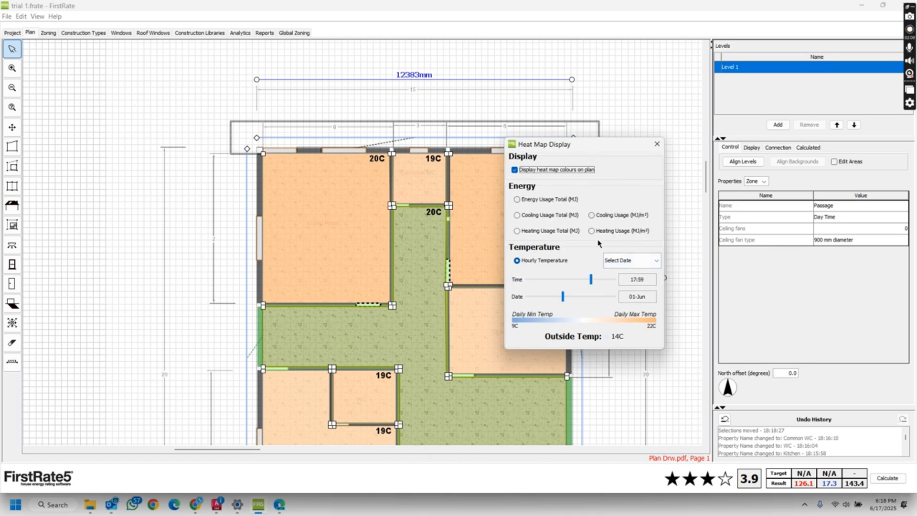
pyautogui.moveTo(594, 149); pyautogui.dragTo(716, 151)
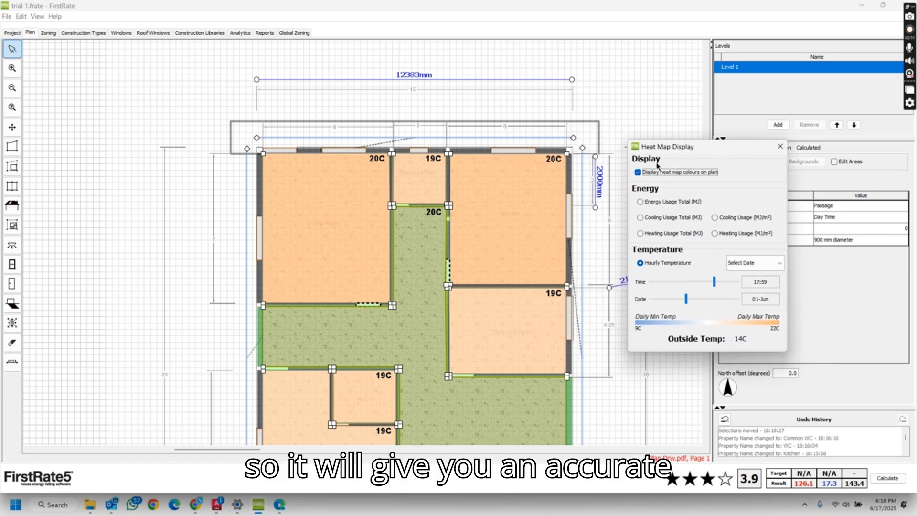
pyautogui.scroll(-1, 473, 189)
pyautogui.scroll(-1, 473, 189)
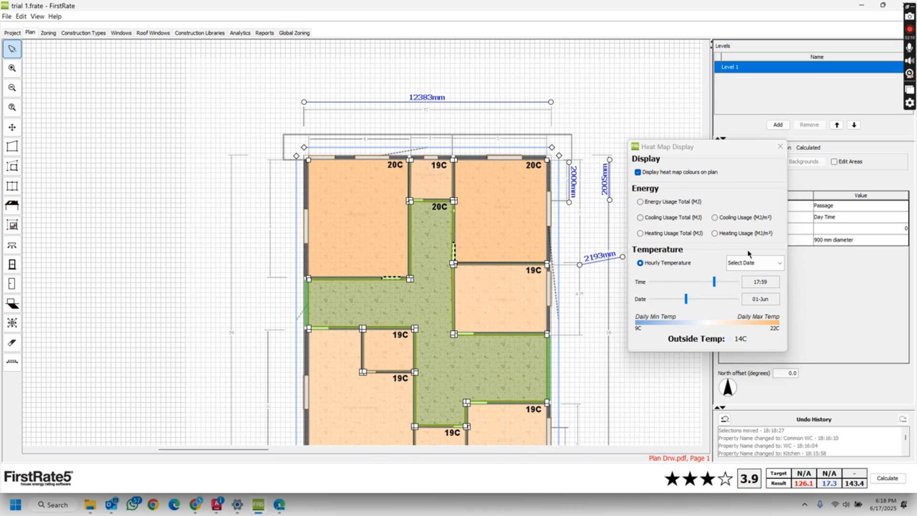
# View the rooms' hourly temperatures for Cold day in Winter with the time set to 04:00
pyautogui.click(742, 269)
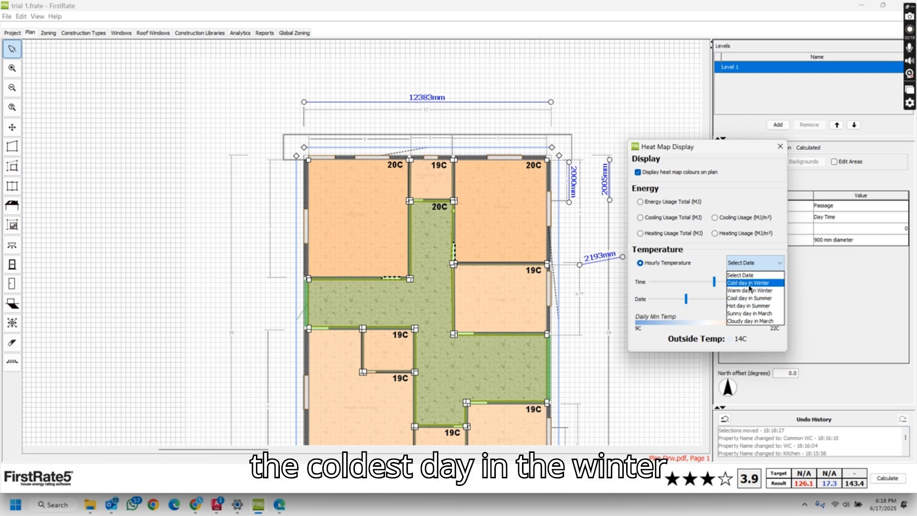
pyautogui.click(757, 283)
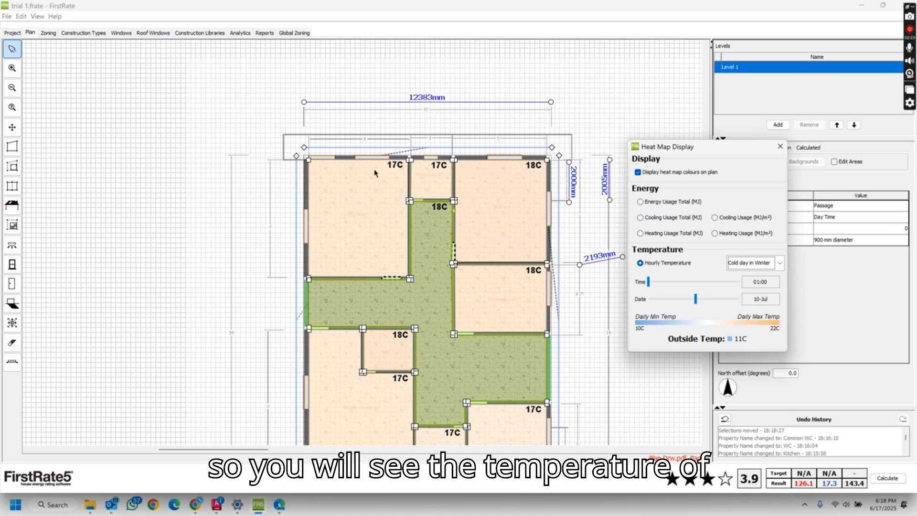
pyautogui.scroll(-1, 415, 249)
pyautogui.moveTo(587, 421); pyautogui.dragTo(558, 375)
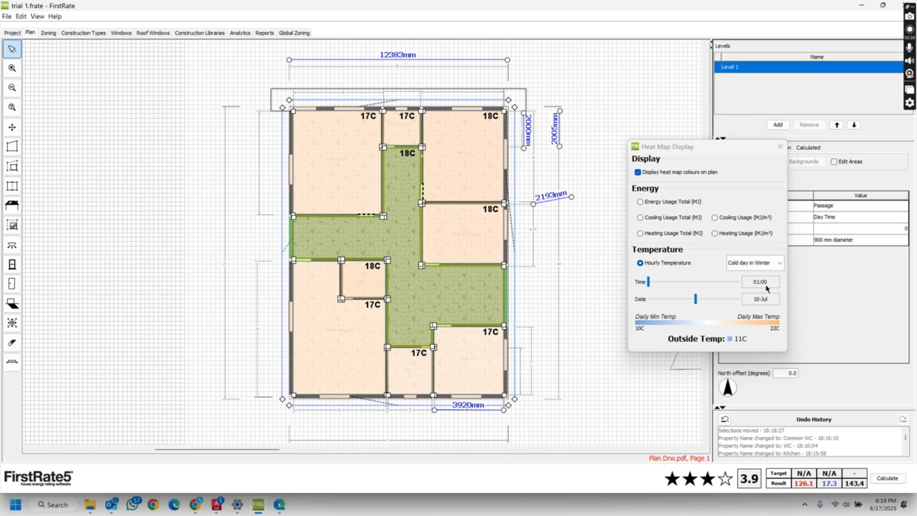
pyautogui.moveTo(649, 283)
pyautogui.mouseDown()
pyautogui.moveTo(728, 285)
pyautogui.moveTo(643, 295)
pyautogui.moveTo(662, 295)
pyautogui.mouseUp()
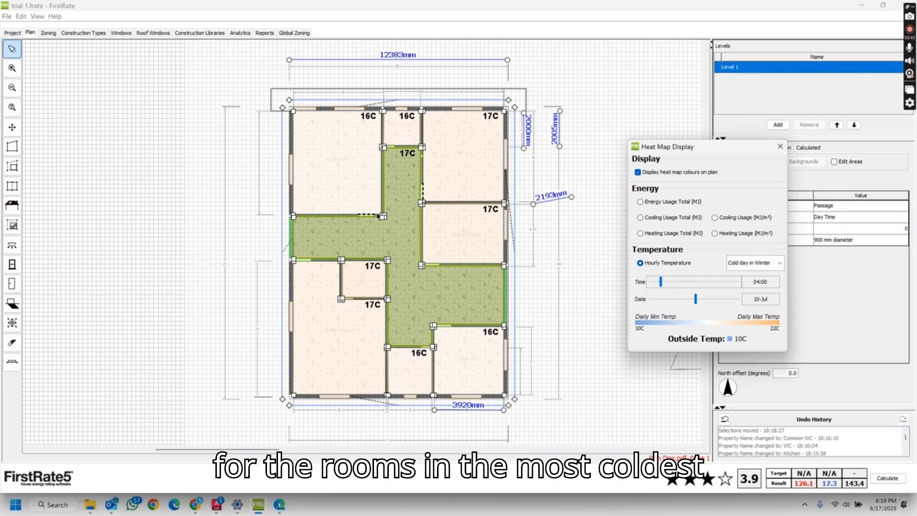
# View the rooms' hourly temperatures for Hot day in Summer, advancing the time through 13:00 to 17:00
pyautogui.click(763, 269)
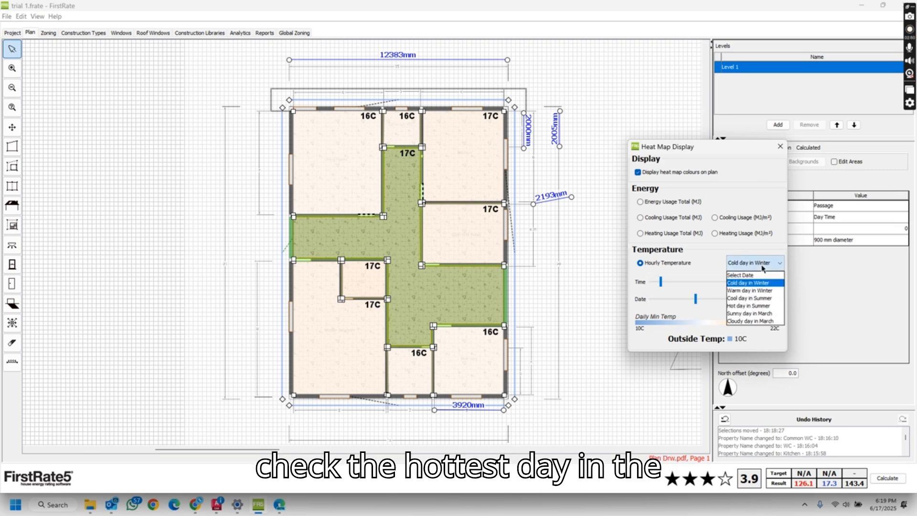
pyautogui.click(763, 308)
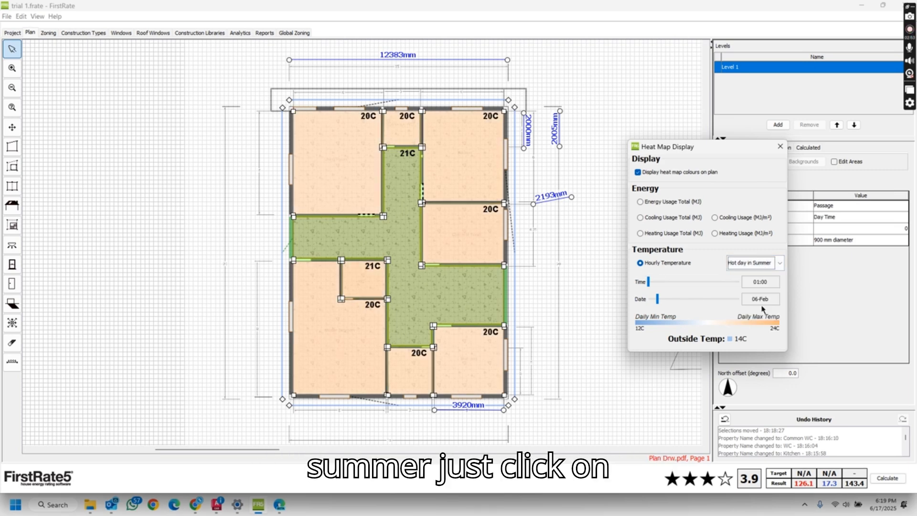
pyautogui.click(648, 282)
pyautogui.click(704, 284)
pyautogui.click(705, 285)
pyautogui.click(691, 284)
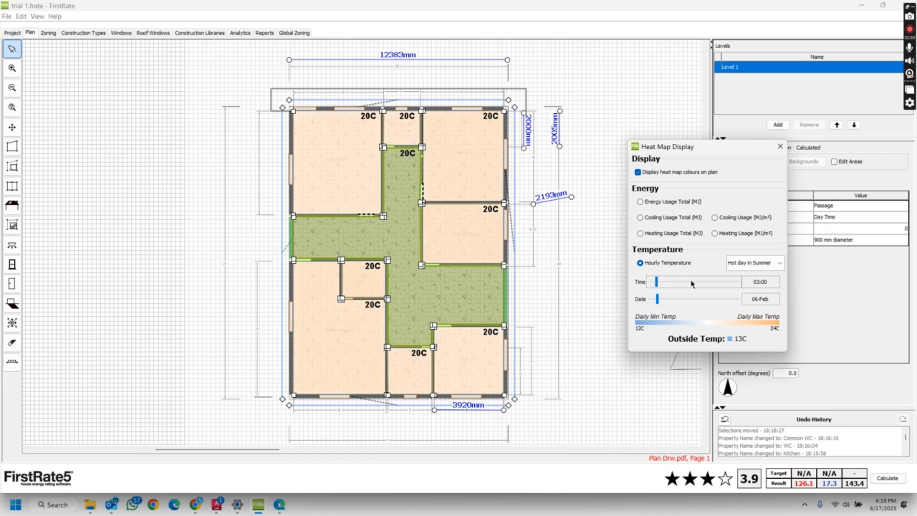
pyautogui.click(697, 286)
pyautogui.click(697, 286)
pyautogui.click(697, 284)
pyautogui.click(697, 282)
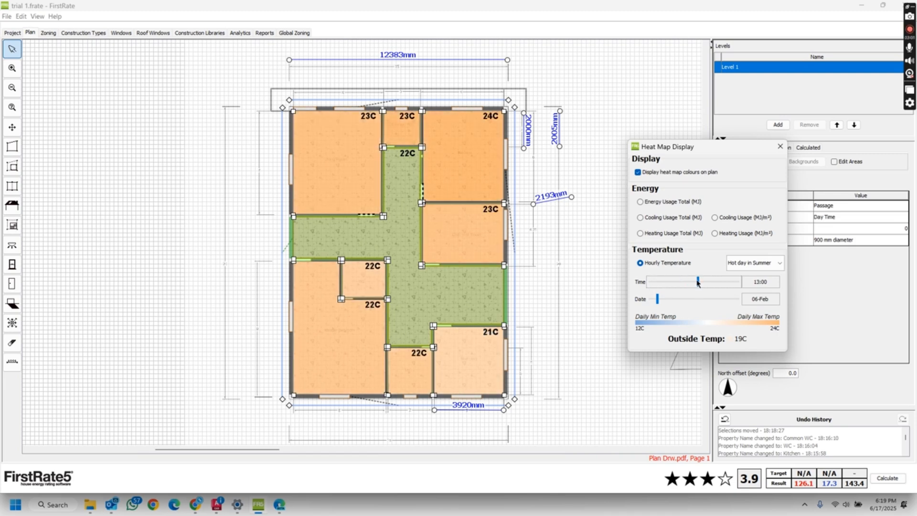
pyautogui.click(706, 282)
pyautogui.click(710, 283)
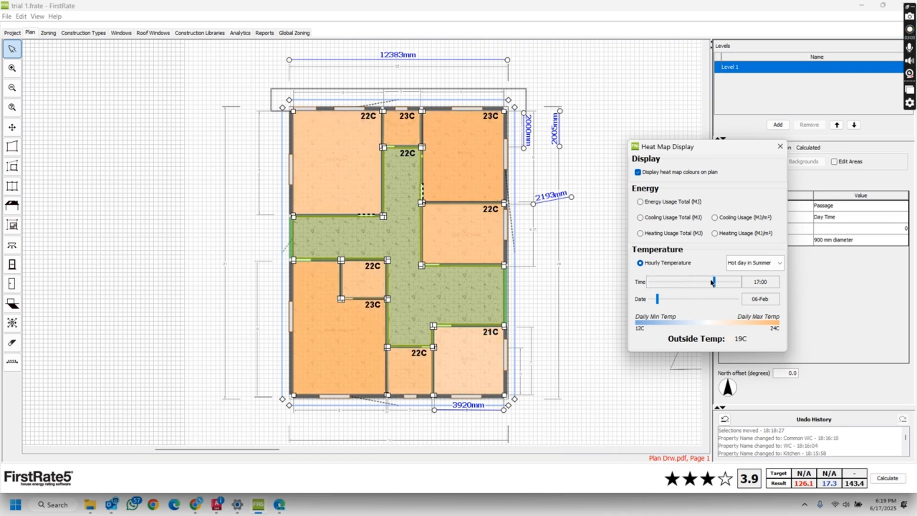
# View the rooms' Hot day in Summer temperatures on the heat map at 15:00, 01:00 and further times of day
pyautogui.click(700, 285)
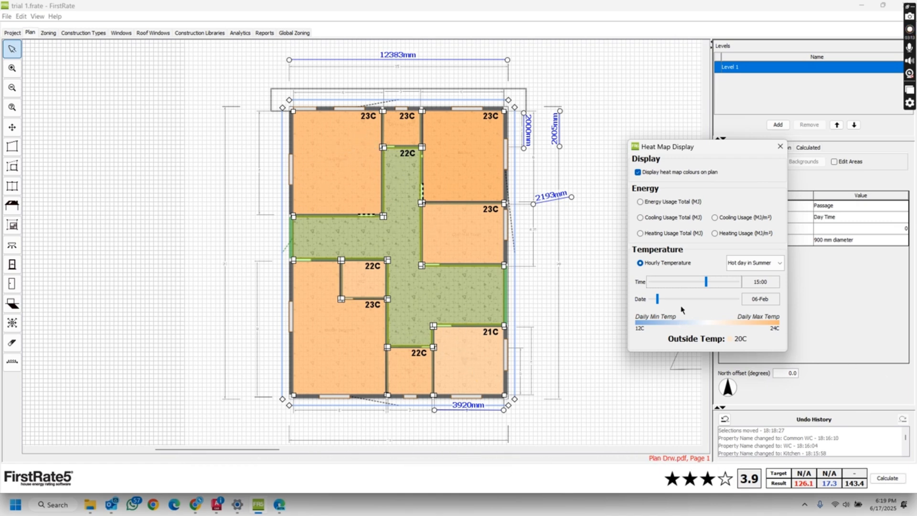
pyautogui.moveTo(706, 283); pyautogui.dragTo(640, 308)
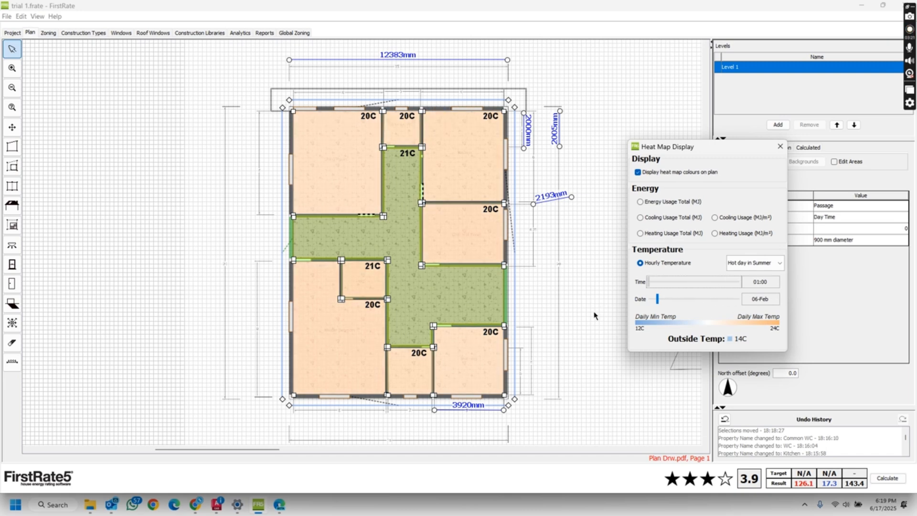
pyautogui.click(673, 285)
pyautogui.click(721, 282)
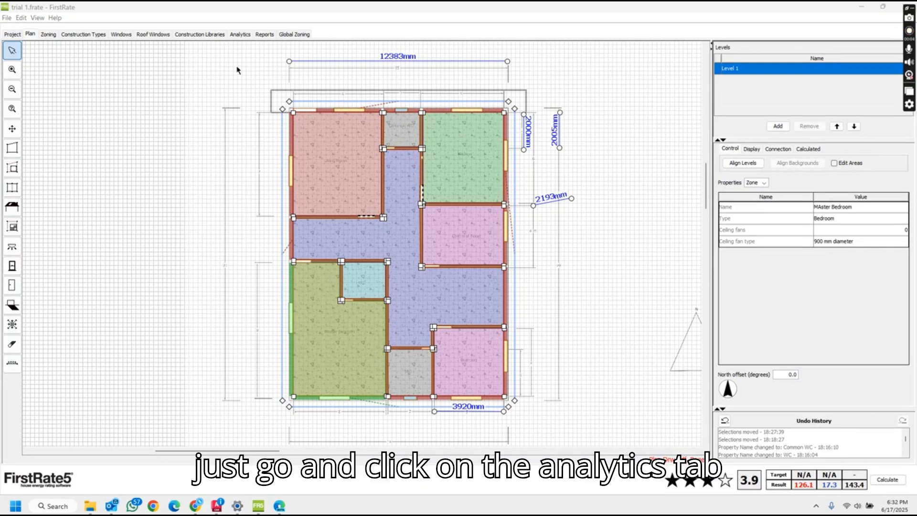
# Calculate and load the internal temperature graph for Cold week in winter with the start month set to Jul
pyautogui.click(240, 34)
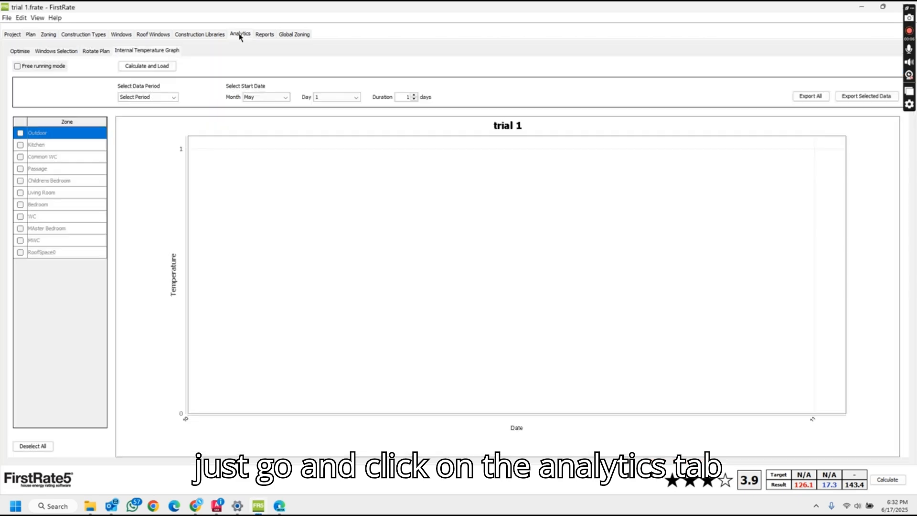
pyautogui.click(149, 98)
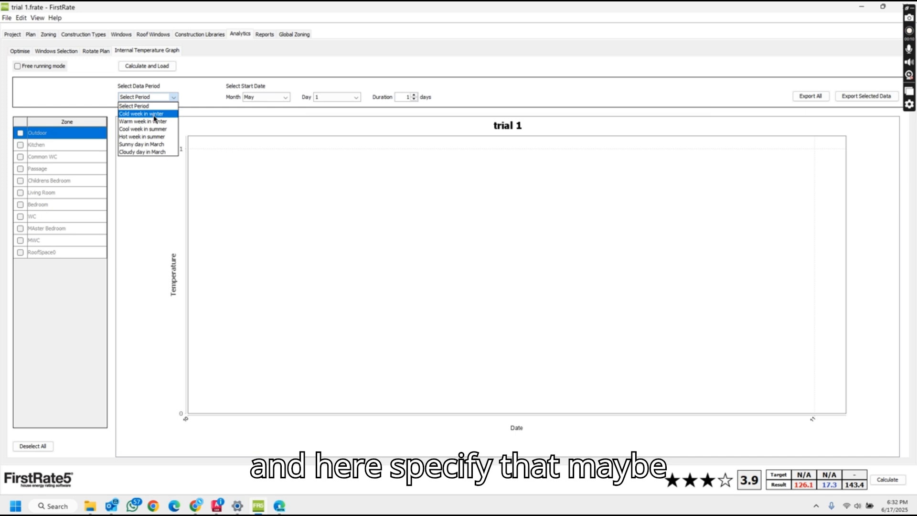
pyautogui.click(156, 115)
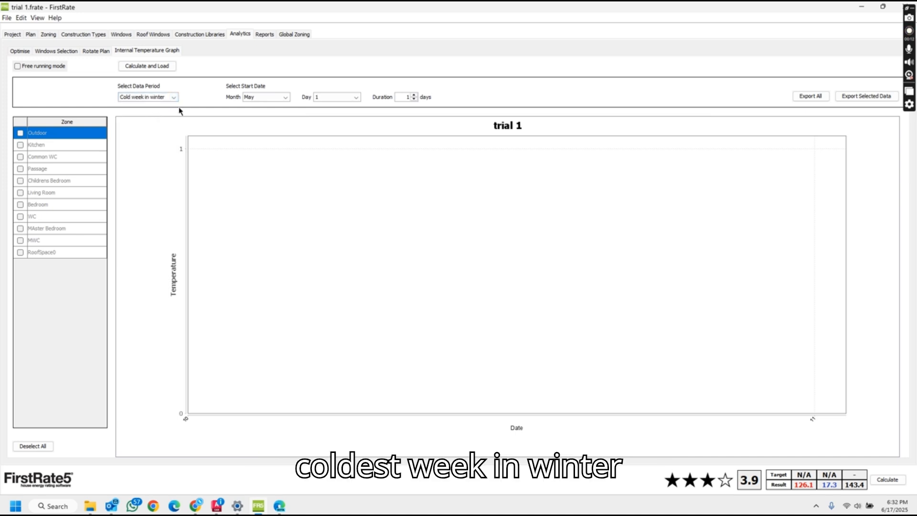
pyautogui.click(275, 99)
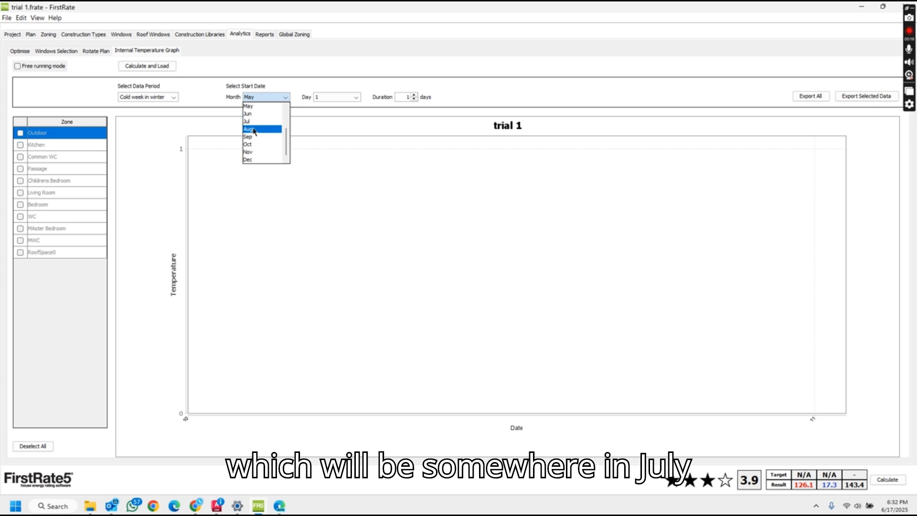
pyautogui.click(263, 123)
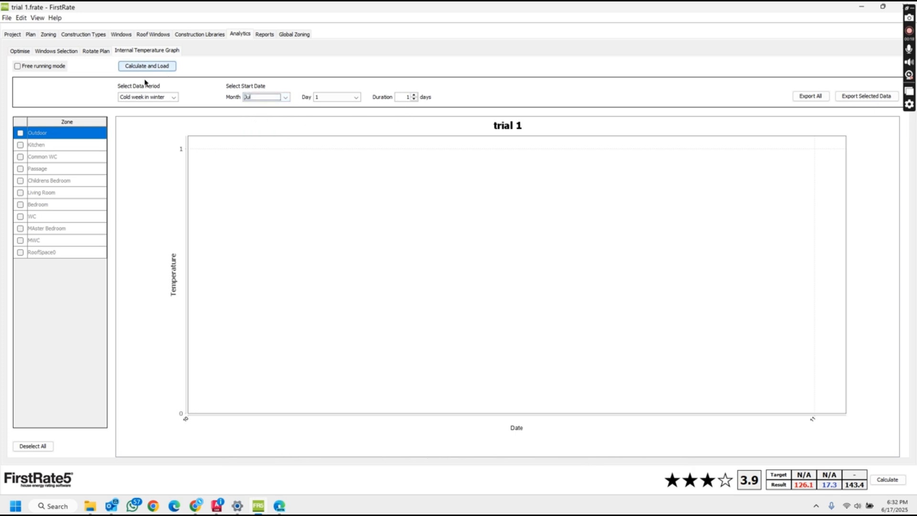
pyautogui.click(154, 69)
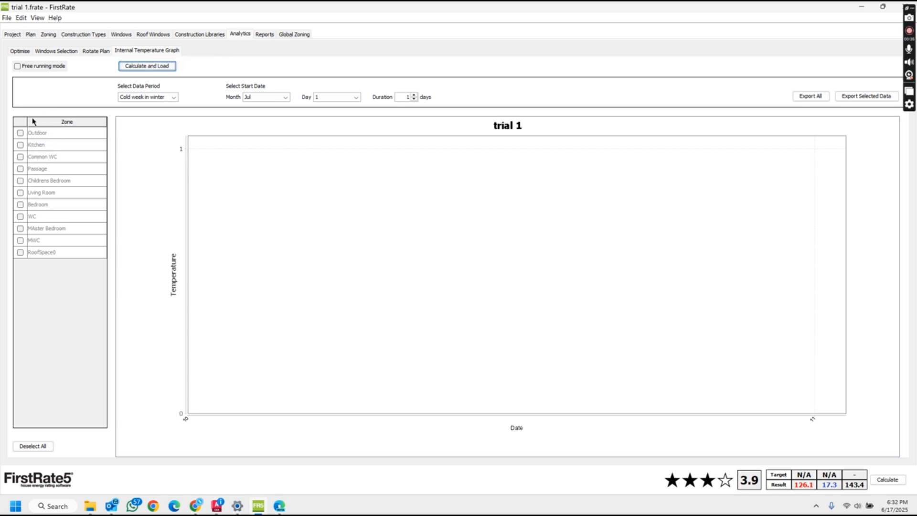
# Plot the Outdoor temperature on the graph and briefly compare the Kitchen curve against it
pyautogui.click(21, 133)
pyautogui.click(20, 134)
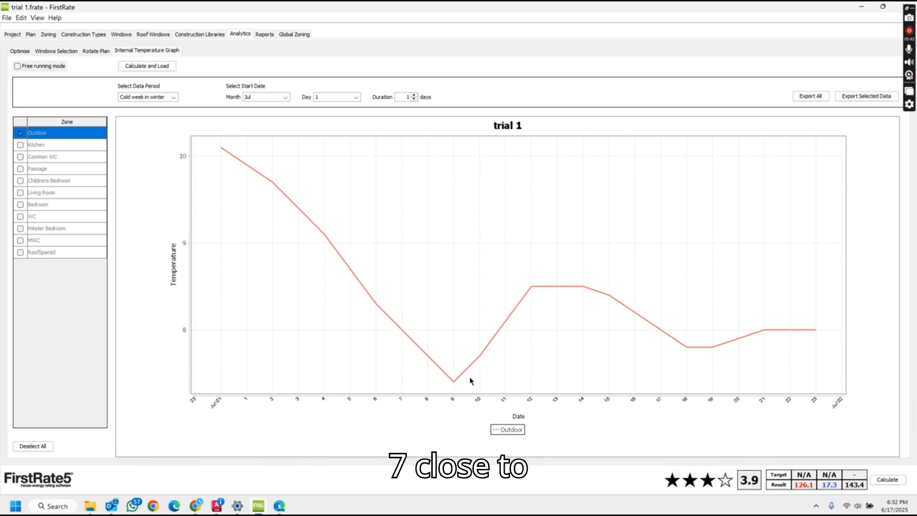
pyautogui.click(20, 145)
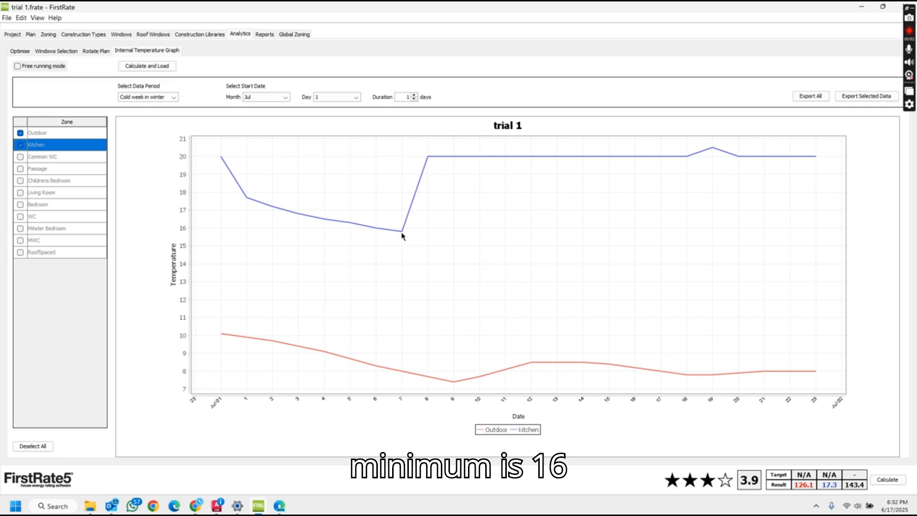
pyautogui.click(20, 145)
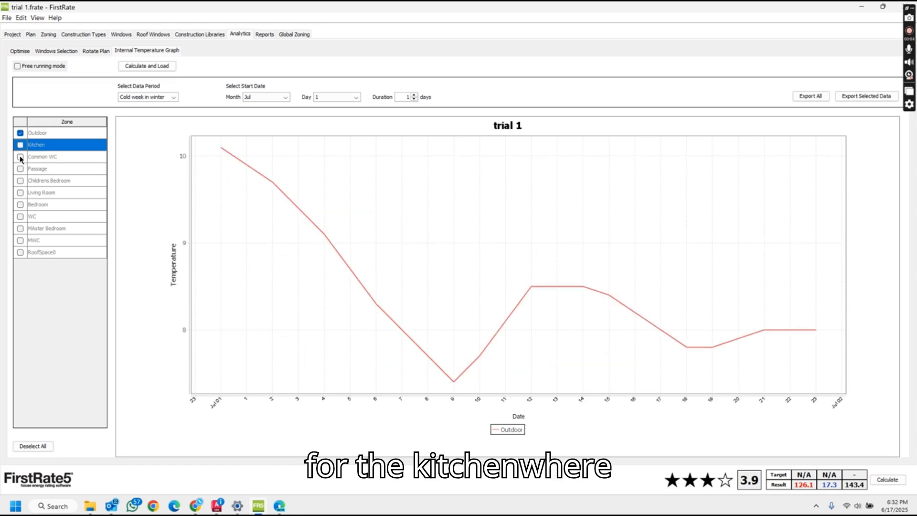
# View the Common WC, Passage and Childrens Bedroom temperature curves one at a time against Outdoor
pyautogui.click(21, 157)
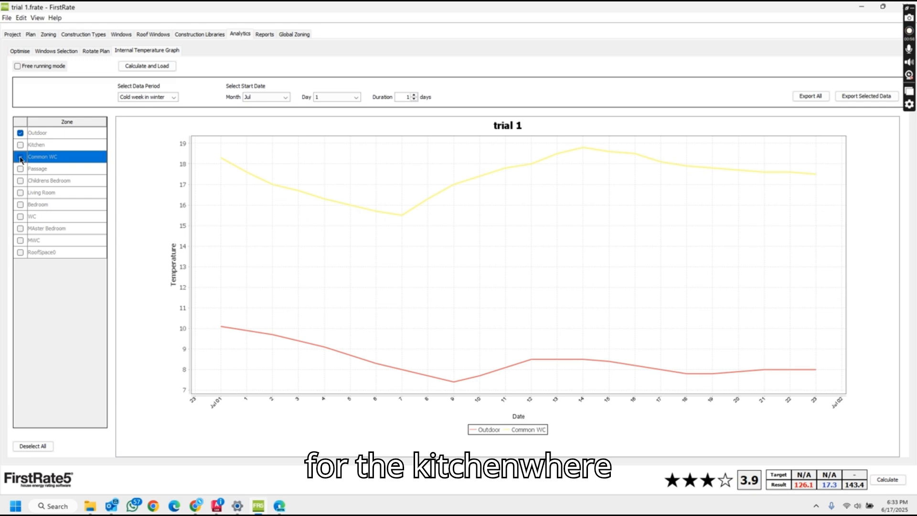
pyautogui.click(20, 159)
pyautogui.click(20, 170)
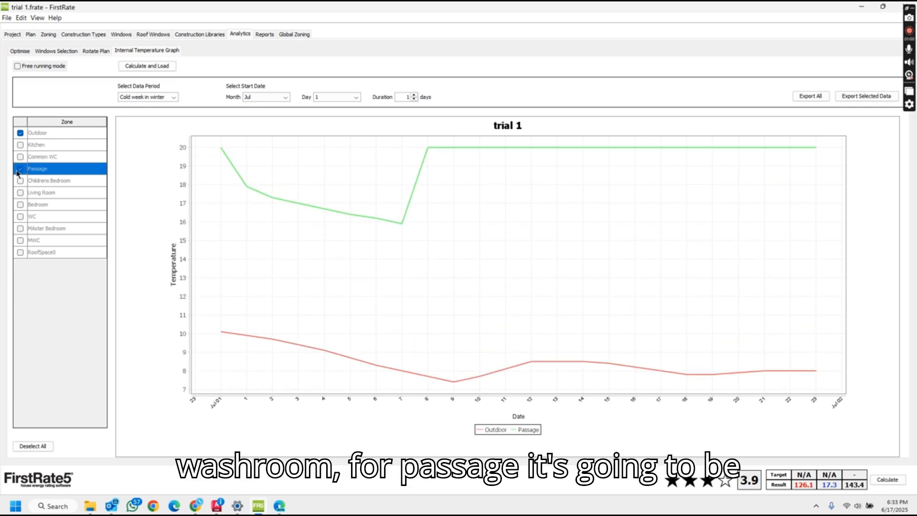
pyautogui.click(18, 169)
pyautogui.click(19, 182)
pyautogui.click(19, 182)
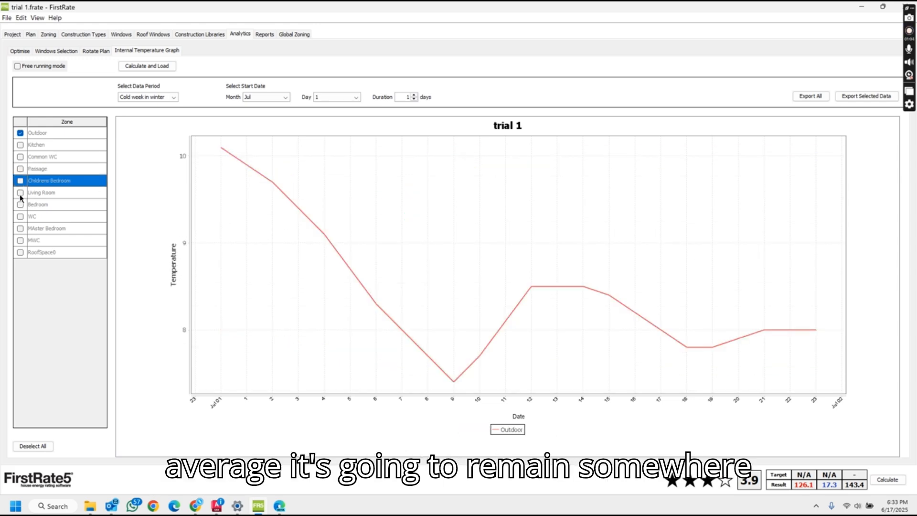
# View the Living Room, Bedroom and WC temperature curves one at a time against Outdoor
pyautogui.click(21, 193)
pyautogui.click(20, 194)
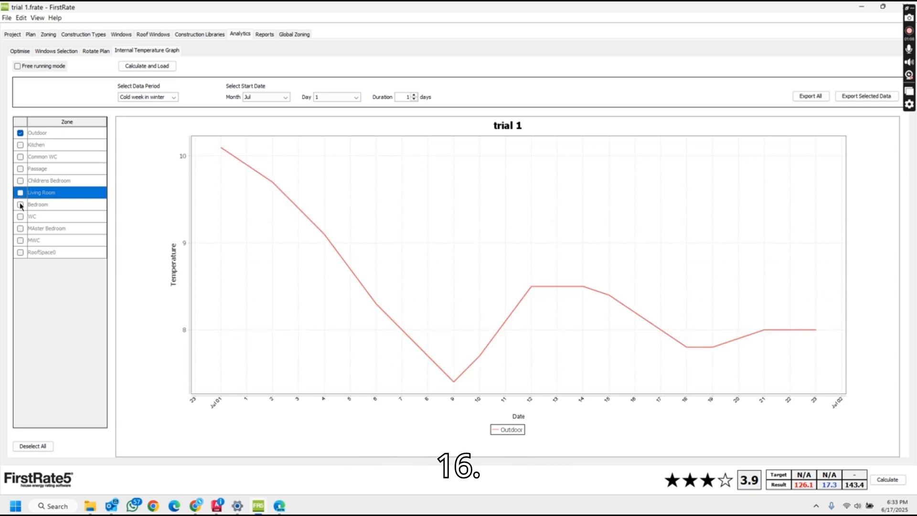
pyautogui.click(21, 206)
pyautogui.click(20, 205)
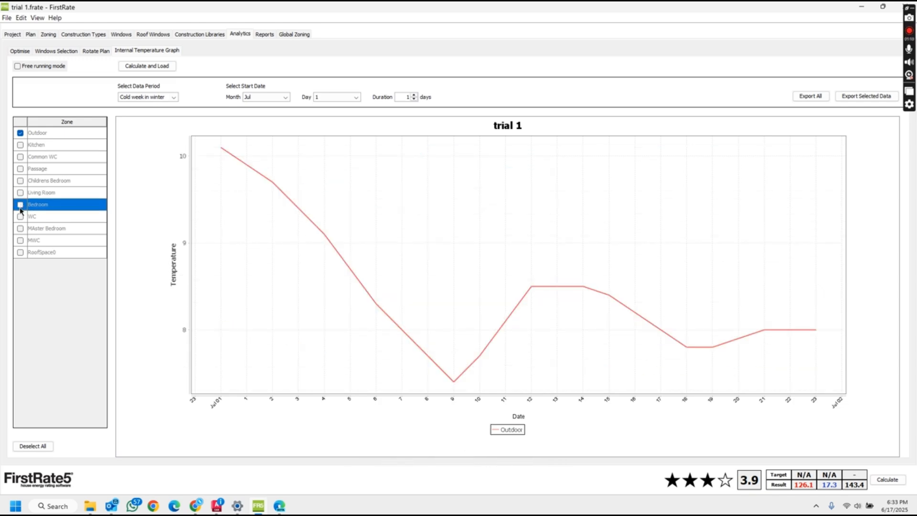
pyautogui.click(20, 216)
pyautogui.click(20, 217)
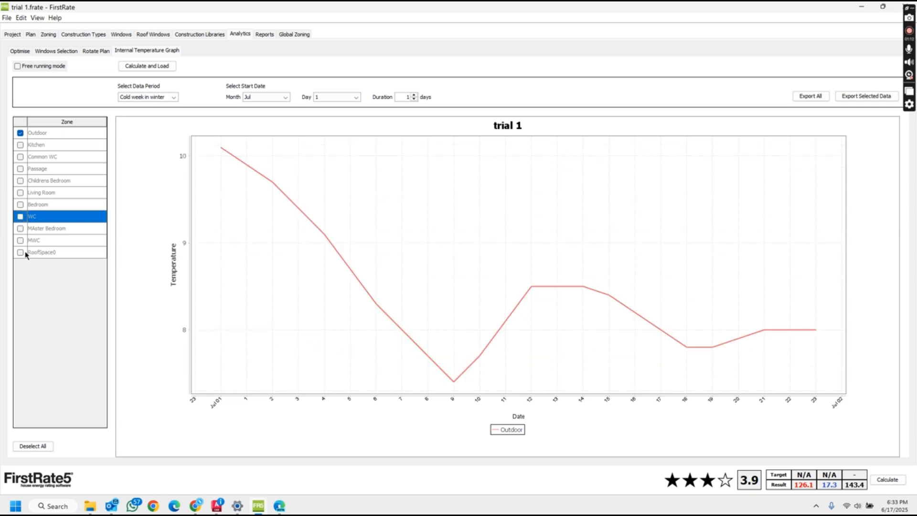
# Plot every remaining zone, from Kitchen through RoofSpace0, together with Outdoor on the temperature graph for comparison
pyautogui.click(21, 229)
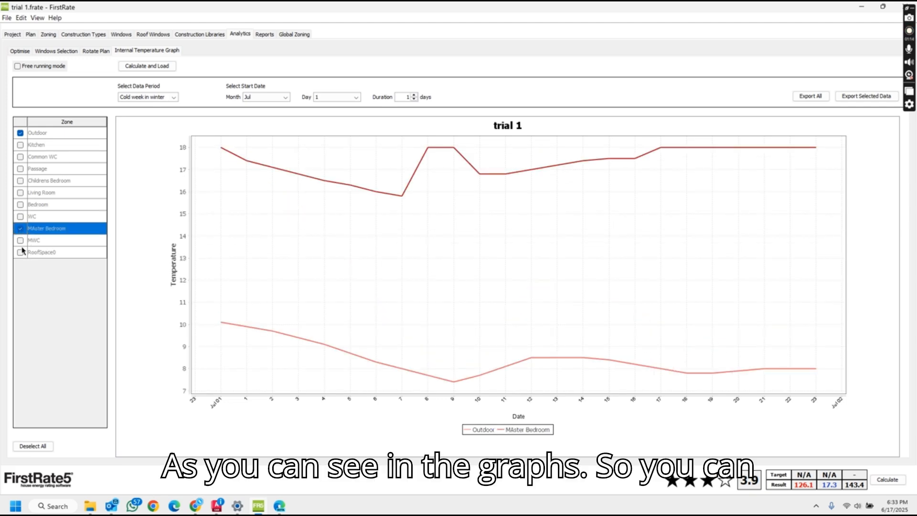
pyautogui.click(21, 241)
pyautogui.click(20, 181)
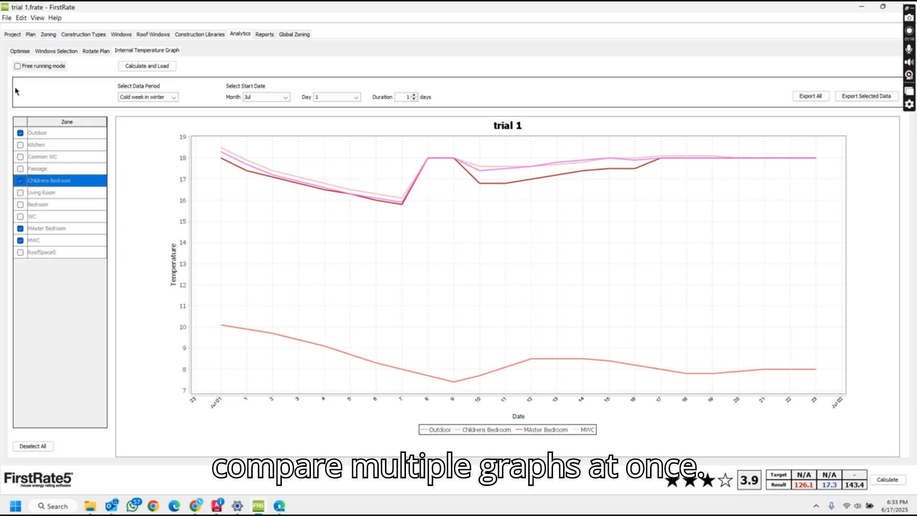
pyautogui.click(20, 157)
pyautogui.click(20, 169)
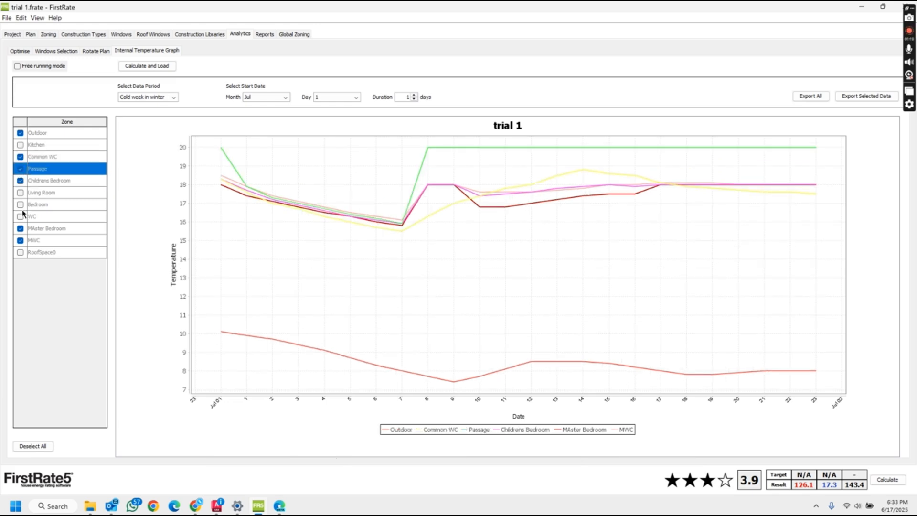
pyautogui.click(20, 205)
pyautogui.click(20, 193)
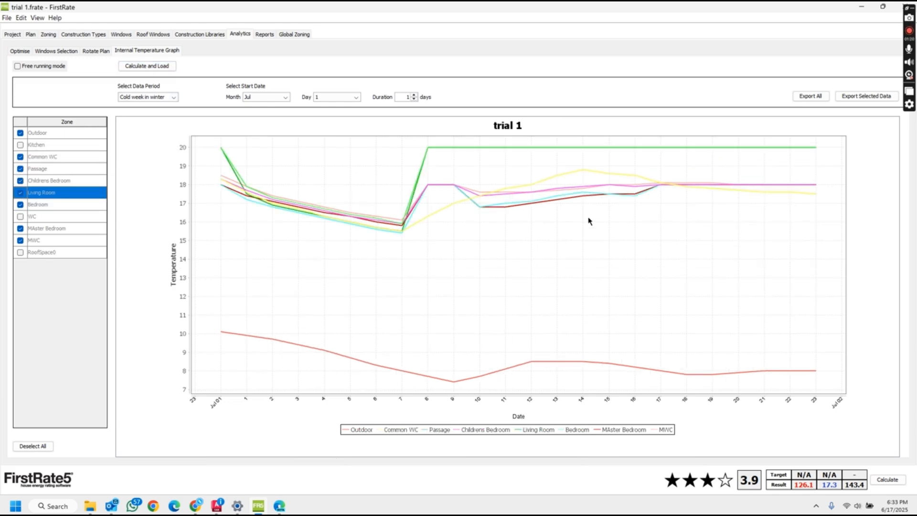
pyautogui.click(20, 216)
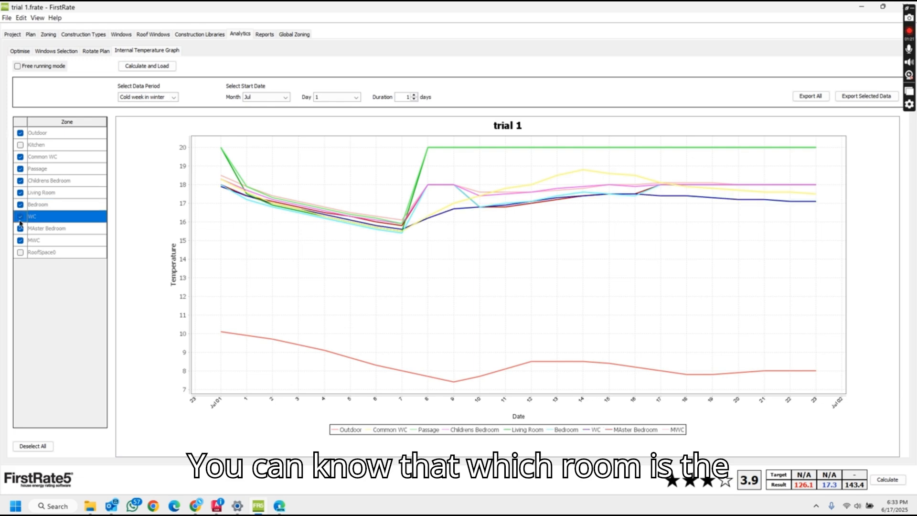
pyautogui.click(20, 252)
pyautogui.click(20, 144)
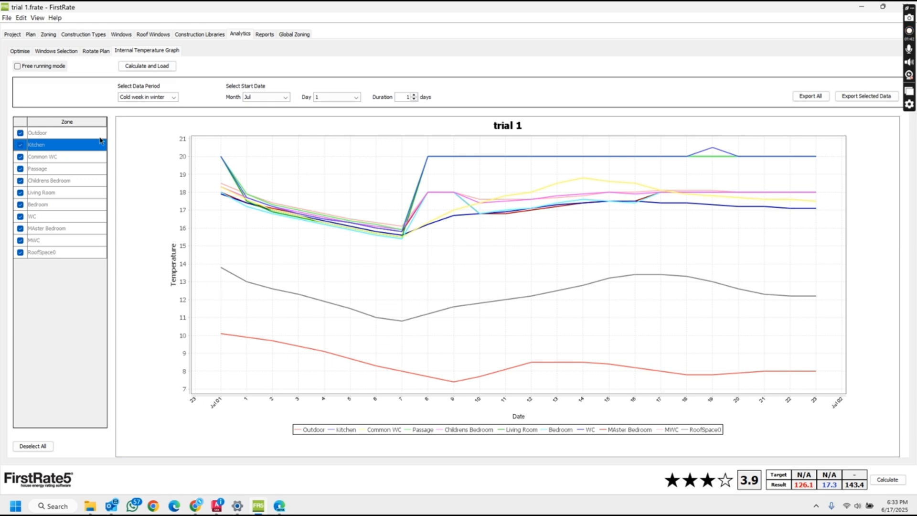
# Return to the floor plan and view the whole house
pyautogui.click(28, 34)
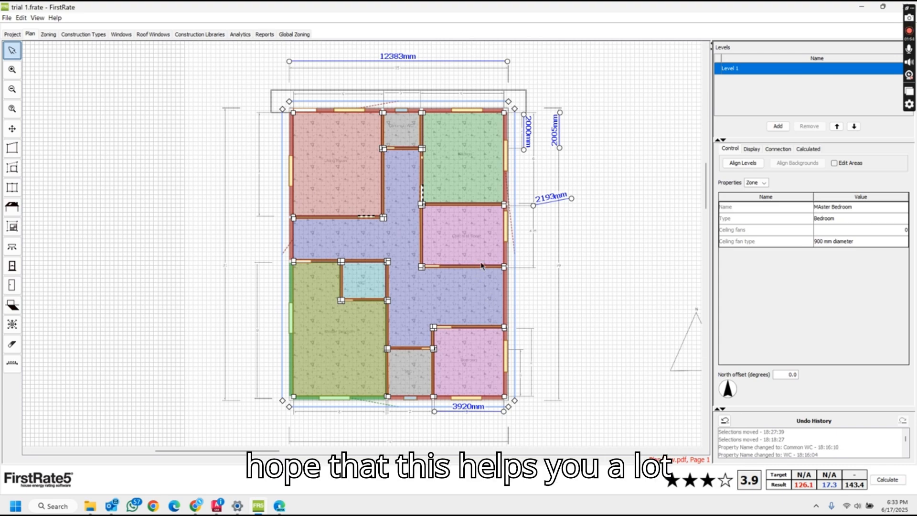
pyautogui.scroll(-1, 481, 266)
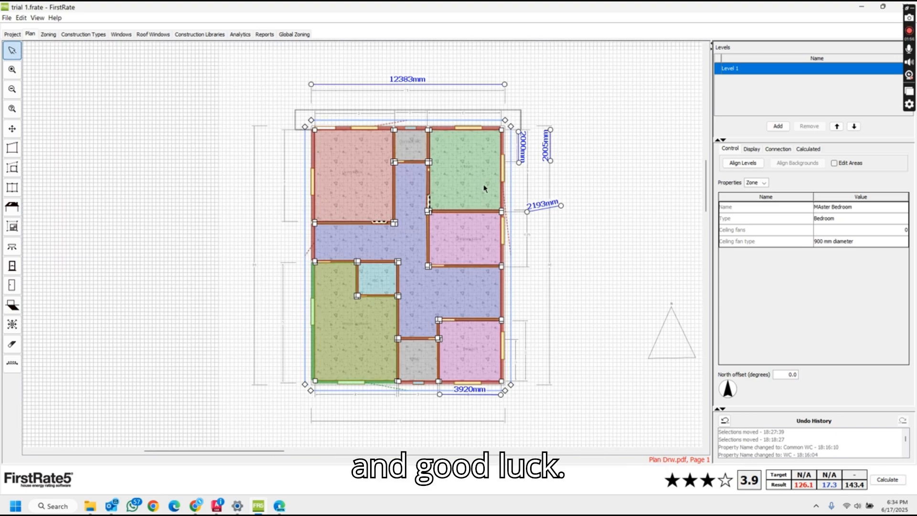